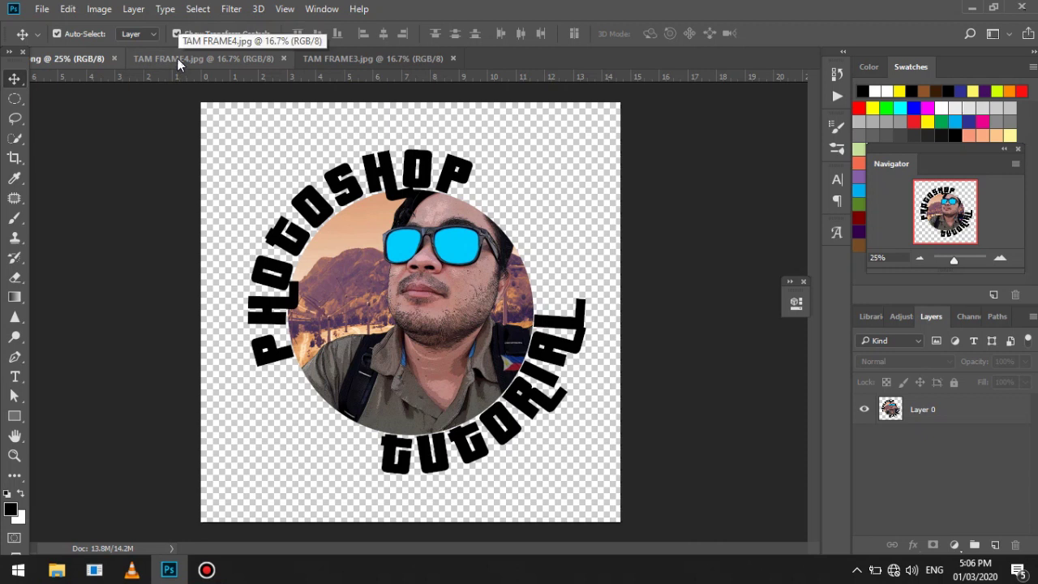
Switch to the TAM FRAME3.jpg document and remove both horizontal guides from the canvas.
{"action": "left_click", "coordinate": [177, 58]}
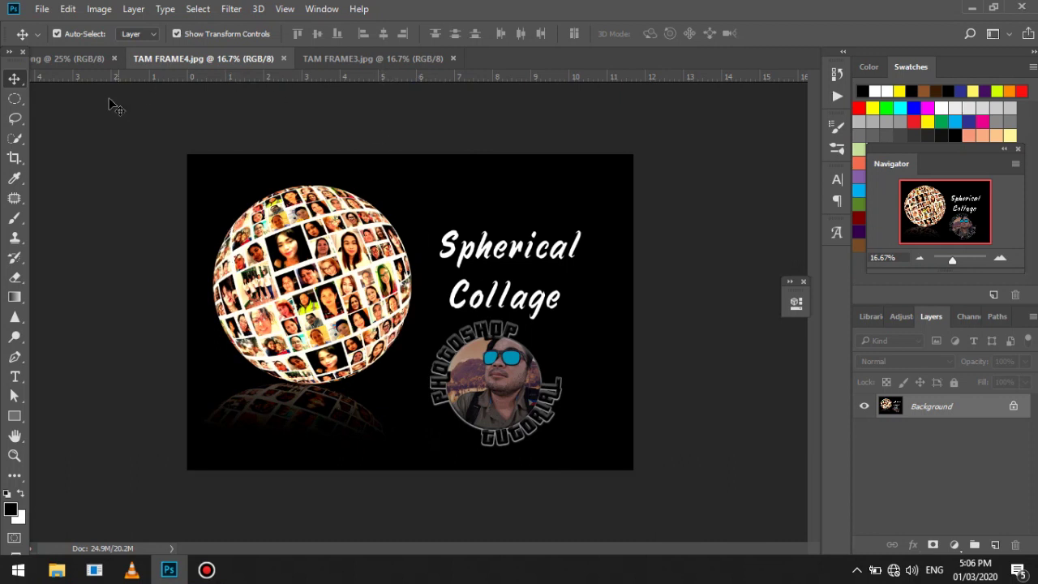
{"action": "left_click", "coordinate": [337, 59]}
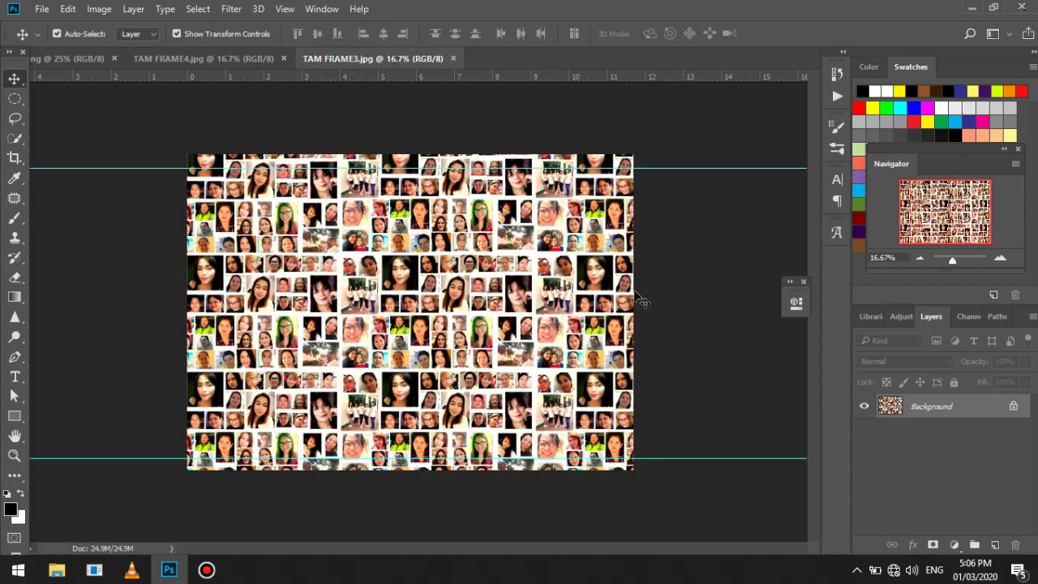
{"action": "left_click_drag", "start_coordinate": [704, 167], "coordinate": [704, 73]}
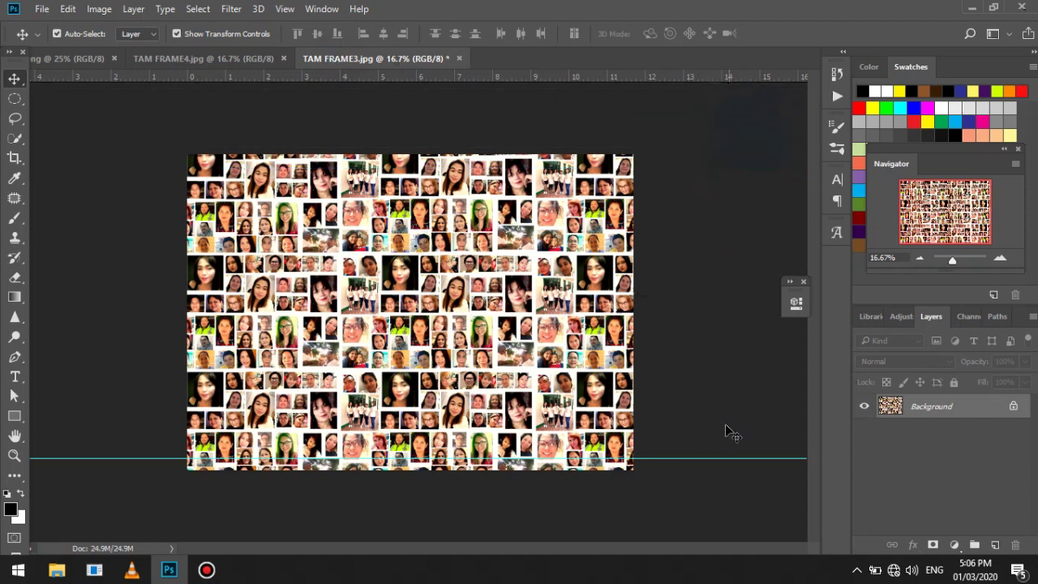
{"action": "left_click_drag", "start_coordinate": [712, 459], "coordinate": [708, 553]}
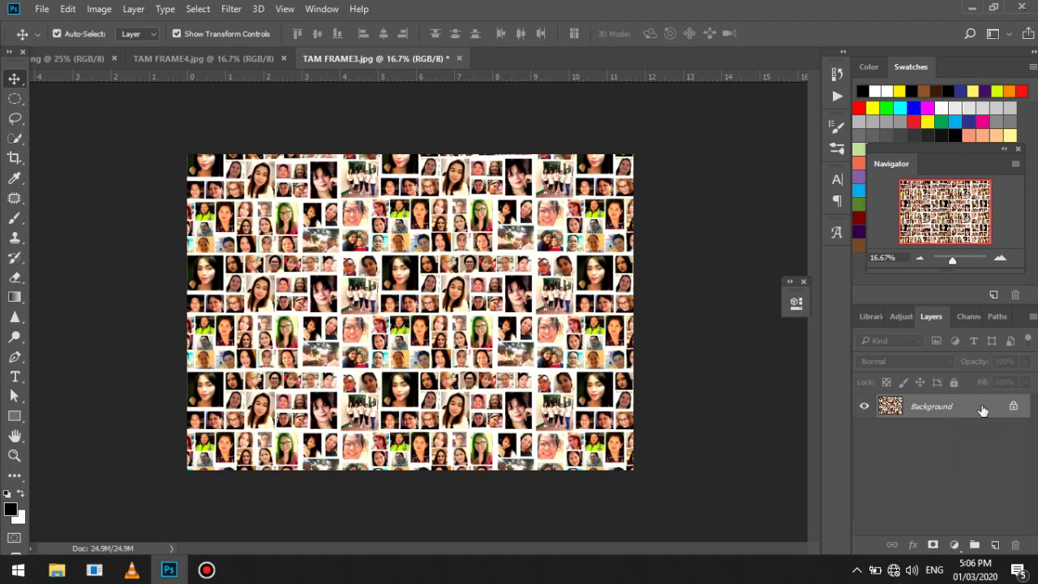
Duplicate the Background layer of the photo collage and hide the original.
{"action": "left_click_drag", "start_coordinate": [984, 411], "coordinate": [955, 403]}
{"action": "key", "text": "ctrl+j"}
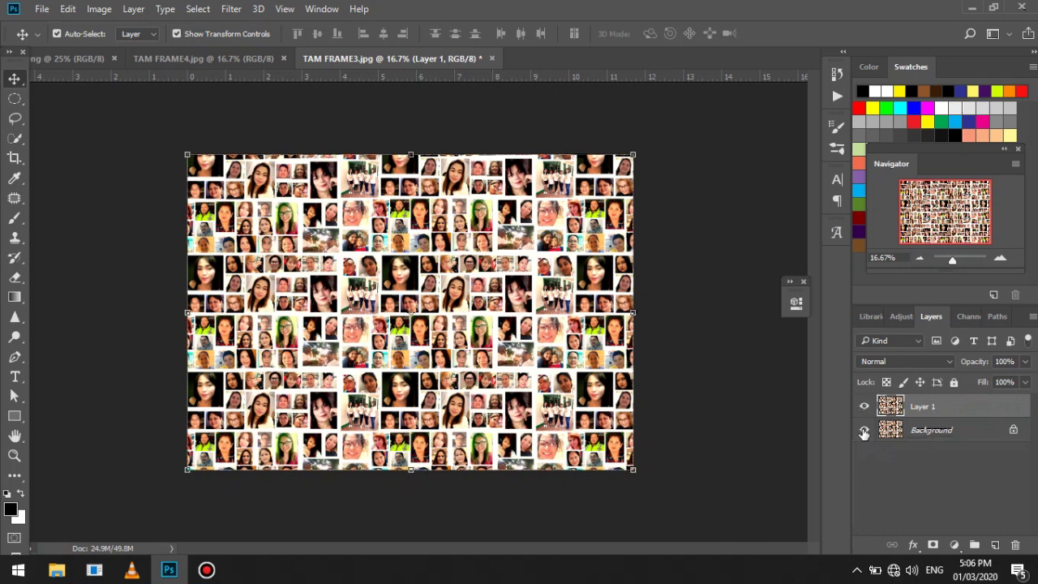
{"action": "left_click", "coordinate": [864, 432]}
Select a large circle in the middle of Layer 1 and apply the Spherize filter at 100% in Normal mode.
{"action": "left_click", "coordinate": [16, 100]}
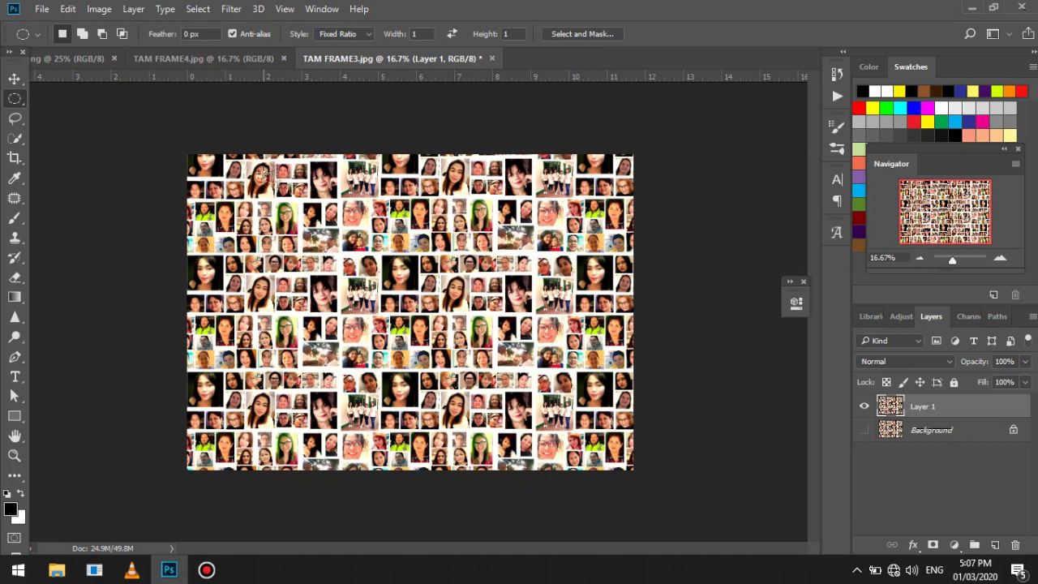
{"action": "left_click_drag", "start_coordinate": [264, 172], "coordinate": [655, 462]}
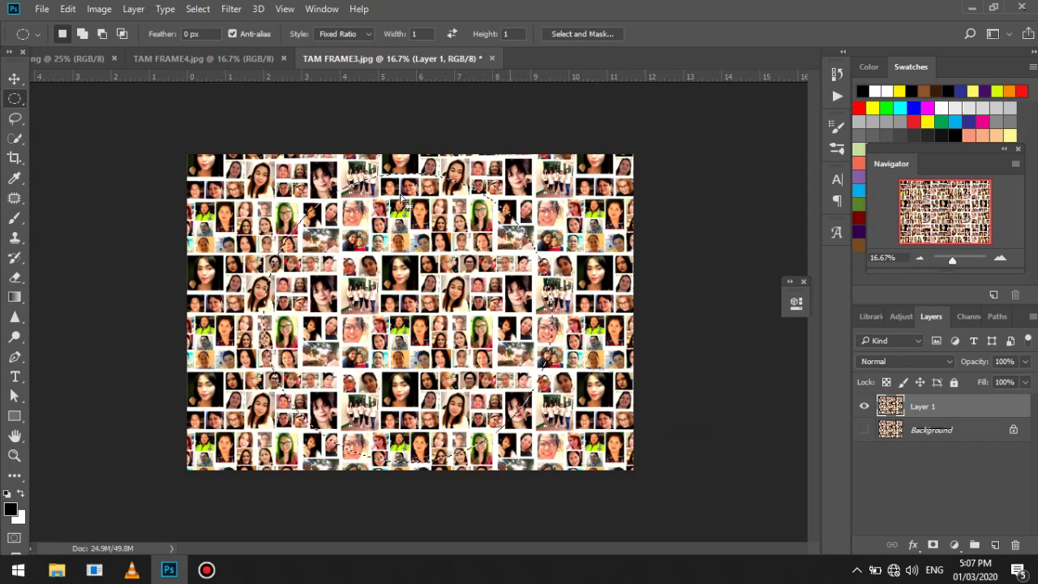
{"action": "left_click", "coordinate": [232, 9]}
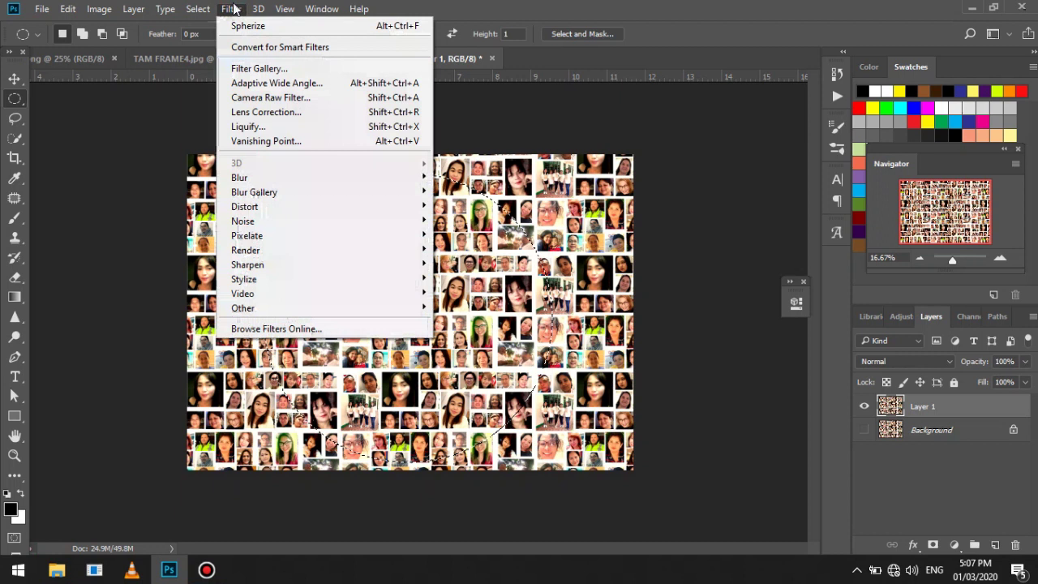
{"action": "mouse_move", "coordinate": [277, 217]}
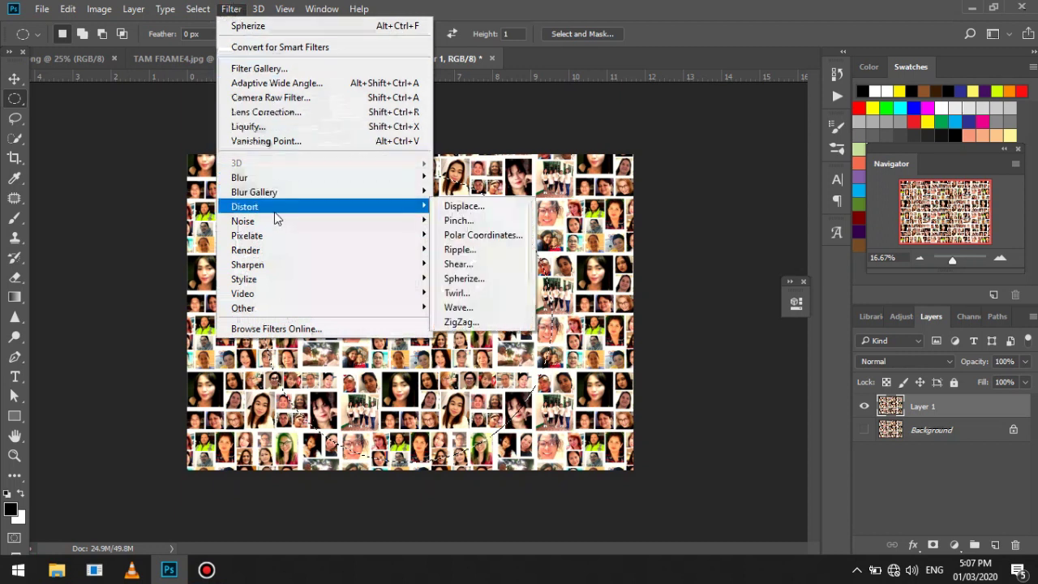
{"action": "left_click", "coordinate": [461, 278]}
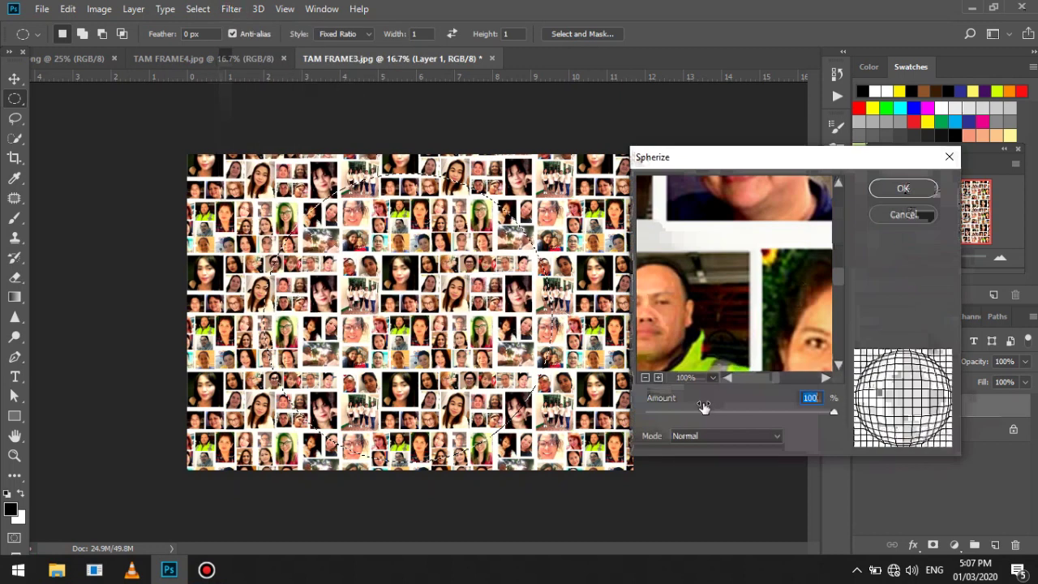
{"action": "left_click", "coordinate": [647, 378]}
{"action": "left_click", "coordinate": [646, 378]}
{"action": "left_click", "coordinate": [646, 378]}
{"action": "left_click", "coordinate": [647, 378]}
{"action": "left_click", "coordinate": [646, 378]}
{"action": "left_click", "coordinate": [647, 378]}
{"action": "left_click", "coordinate": [646, 378]}
{"action": "left_click", "coordinate": [647, 378]}
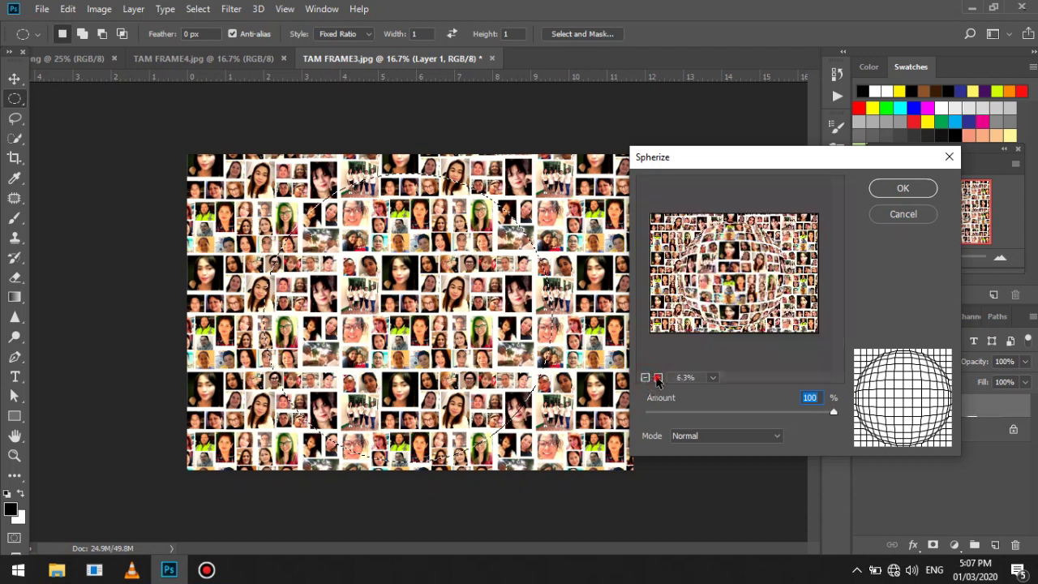
{"action": "left_click", "coordinate": [658, 378]}
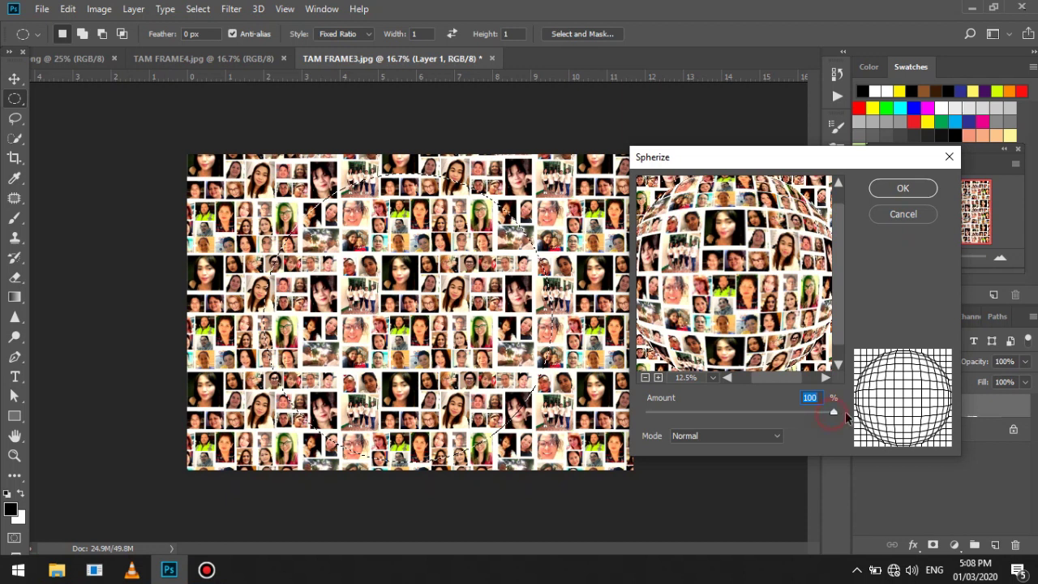
{"action": "left_click", "coordinate": [892, 191]}
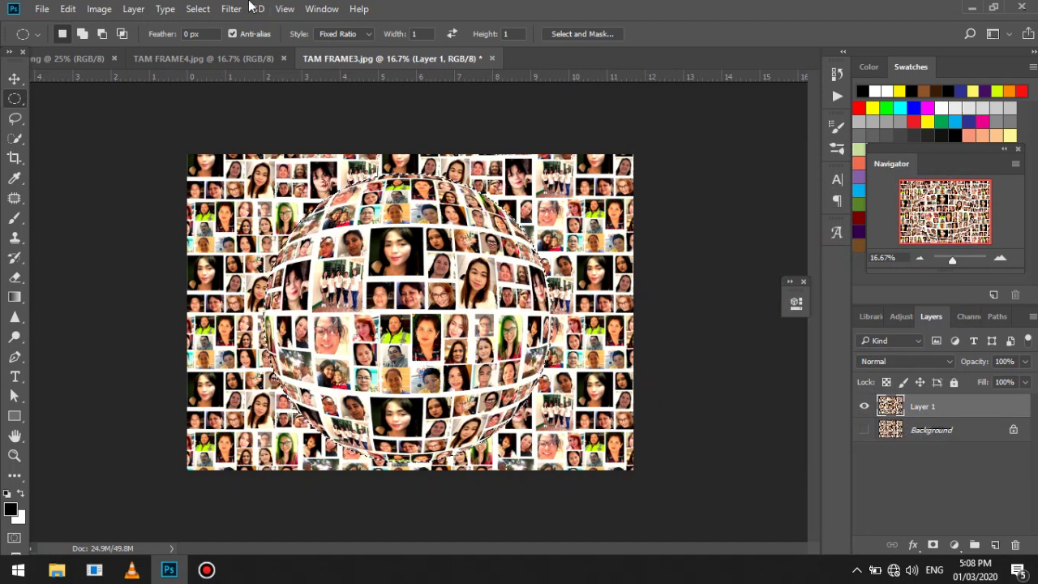
Invert the circular selection, clear the collage outside the sphere on Layer 1, and deselect.
{"action": "left_click", "coordinate": [195, 12]}
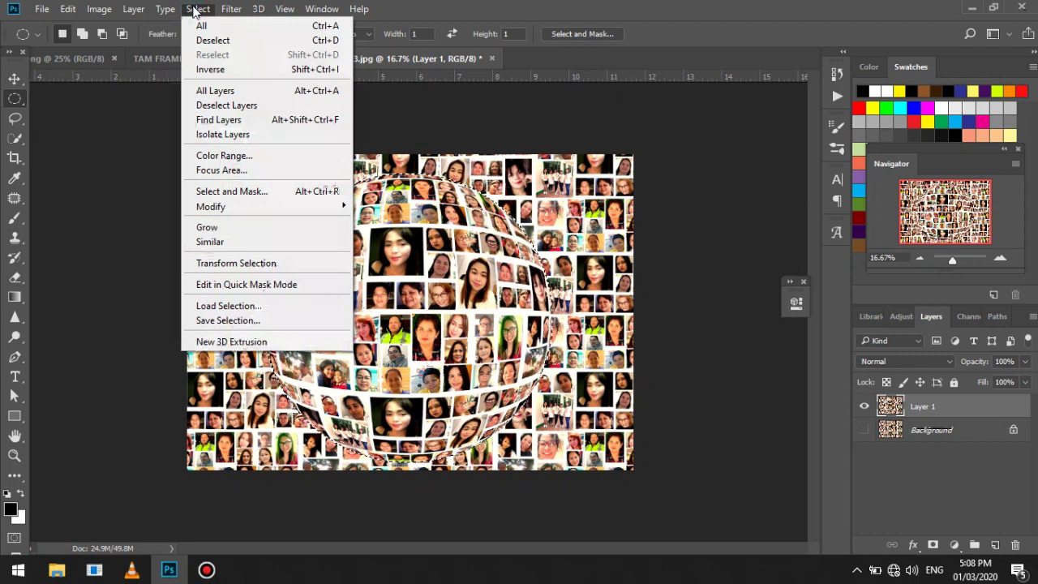
{"action": "left_click", "coordinate": [223, 71]}
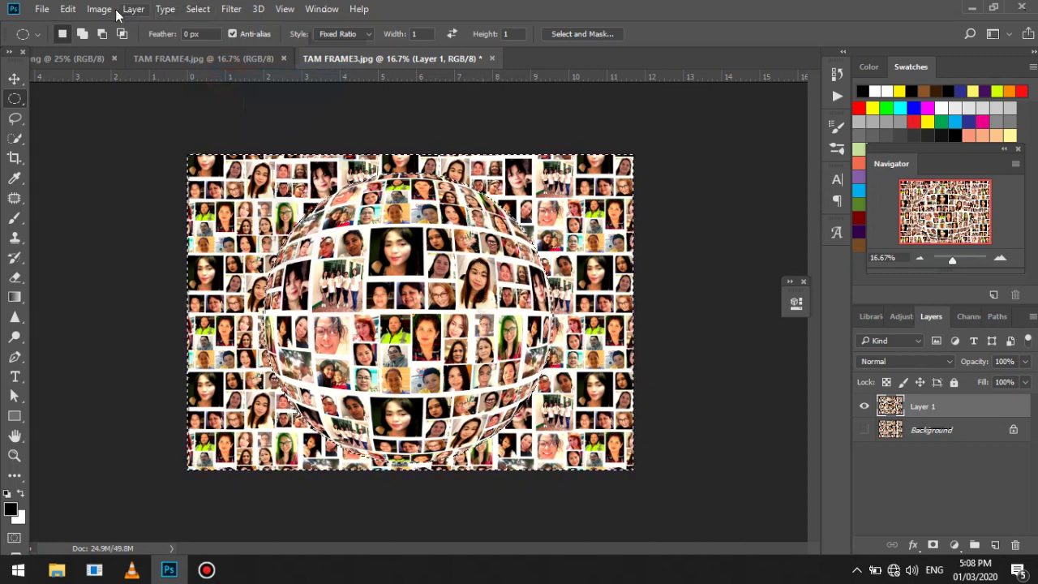
{"action": "left_click", "coordinate": [68, 9]}
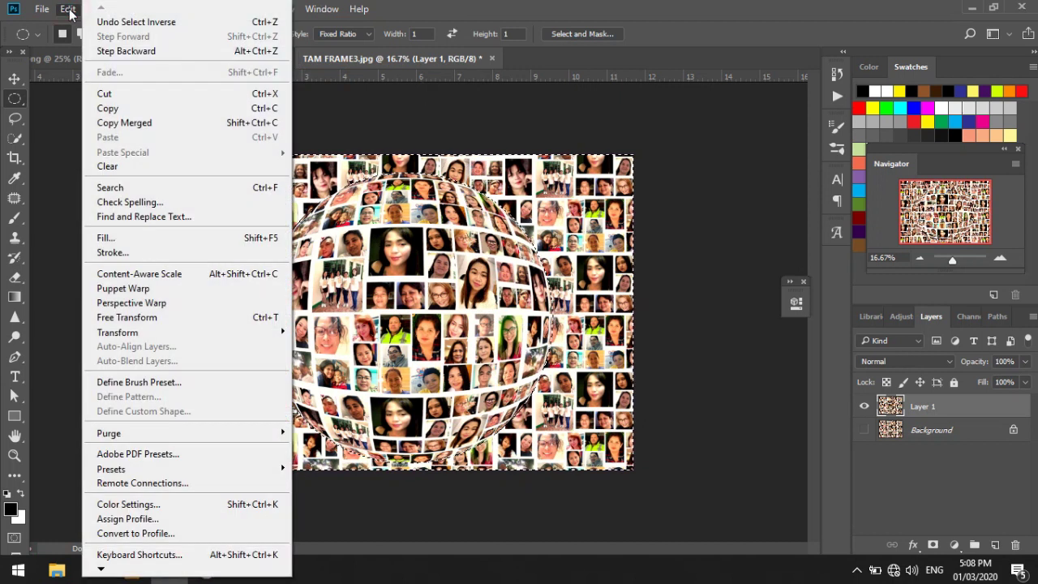
{"action": "left_click", "coordinate": [134, 167]}
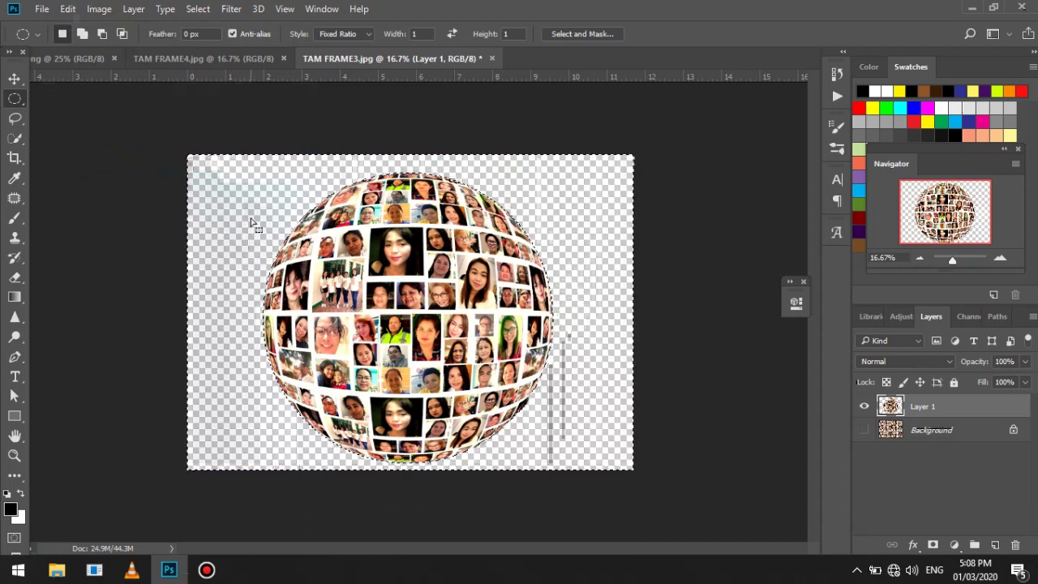
{"action": "key", "text": "ctrl+d"}
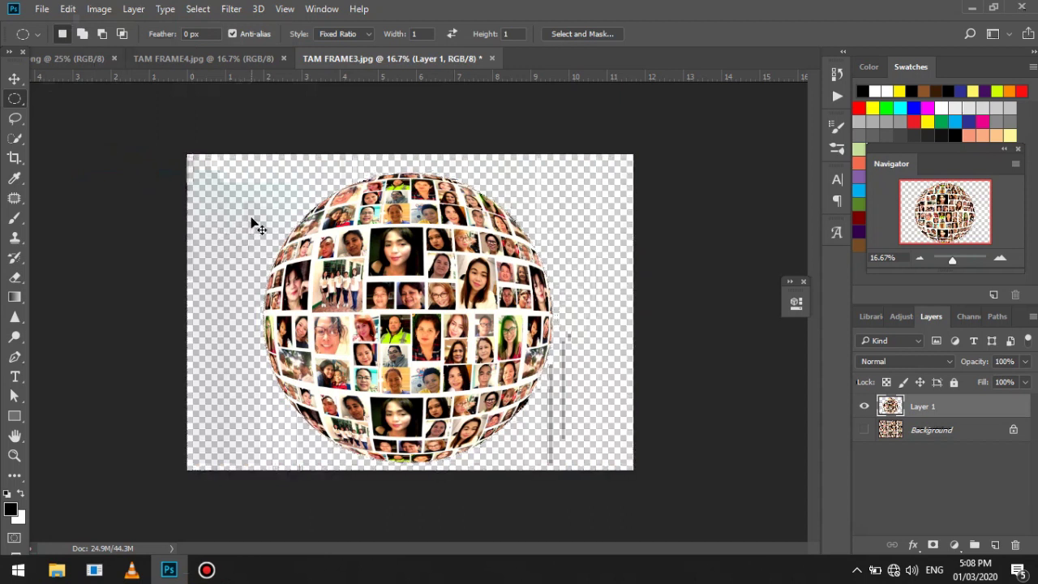
{"action": "left_click", "coordinate": [15, 78]}
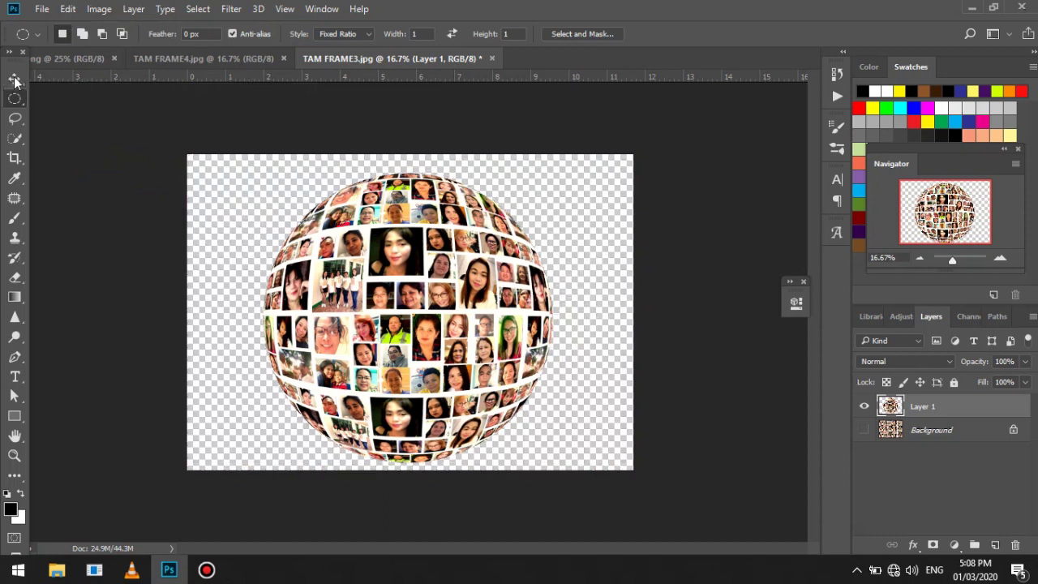
{"action": "left_click", "coordinate": [124, 175]}
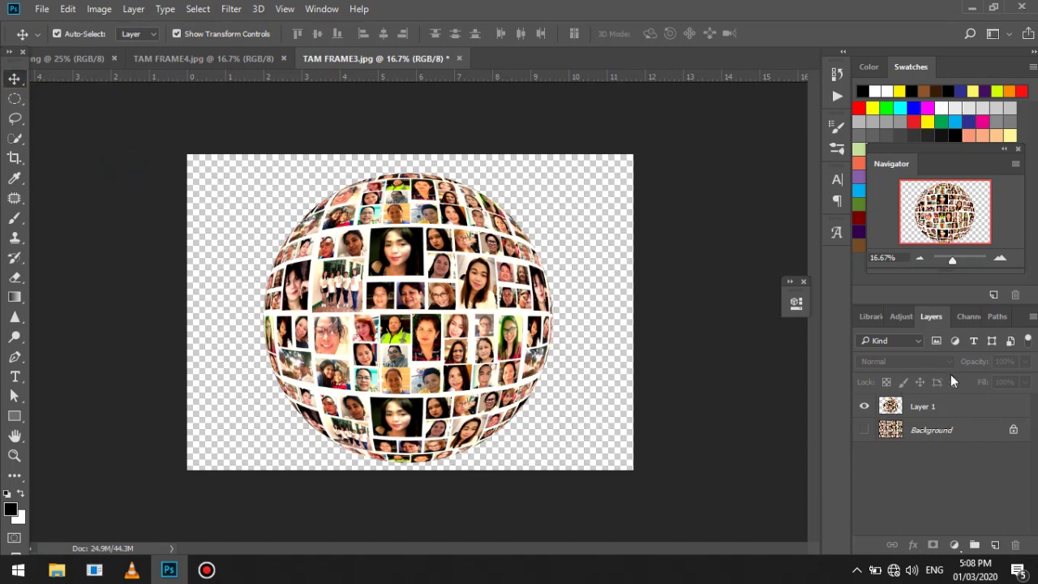
Create a new empty layer and place it directly below Layer 1.
{"action": "left_click", "coordinate": [995, 545]}
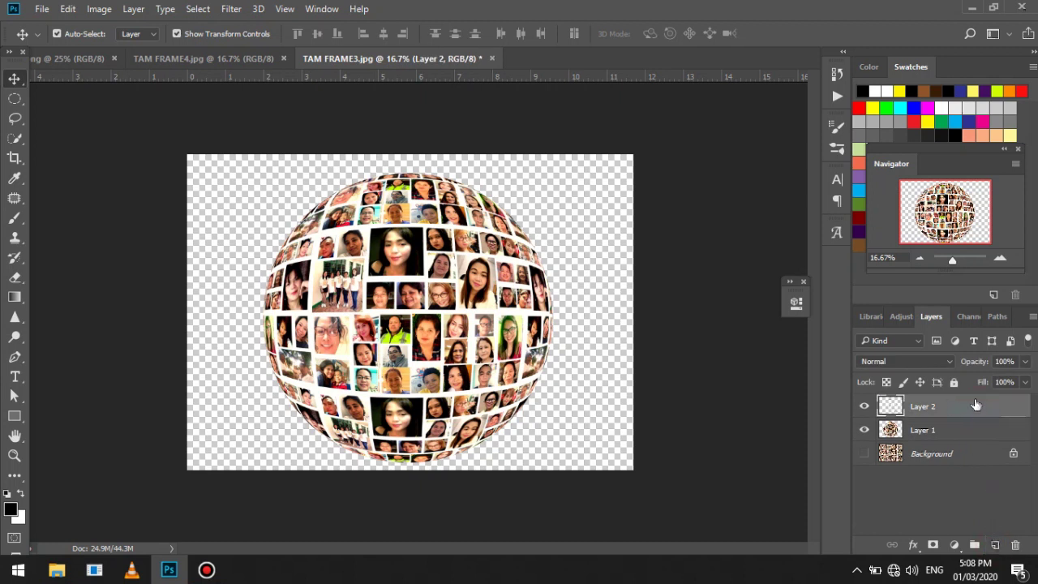
{"action": "left_click_drag", "start_coordinate": [975, 400], "coordinate": [975, 438]}
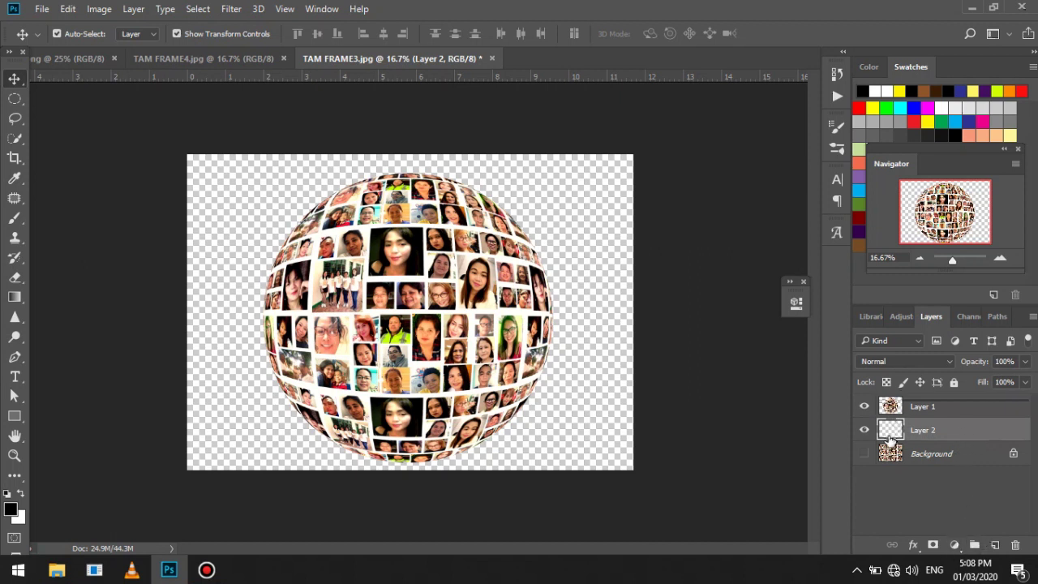
{"action": "left_click", "coordinate": [913, 552]}
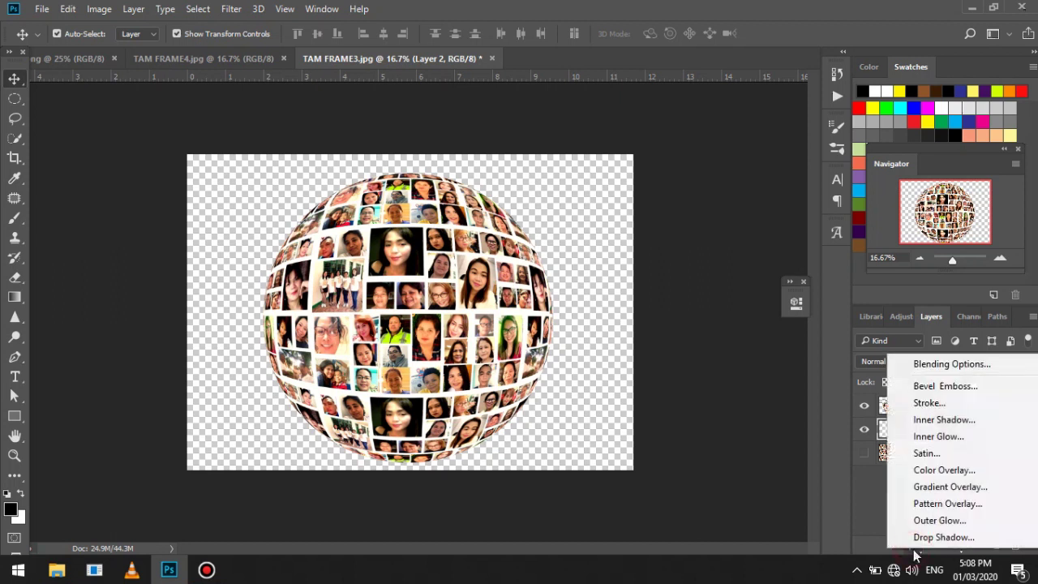
{"action": "left_click", "coordinate": [901, 364]}
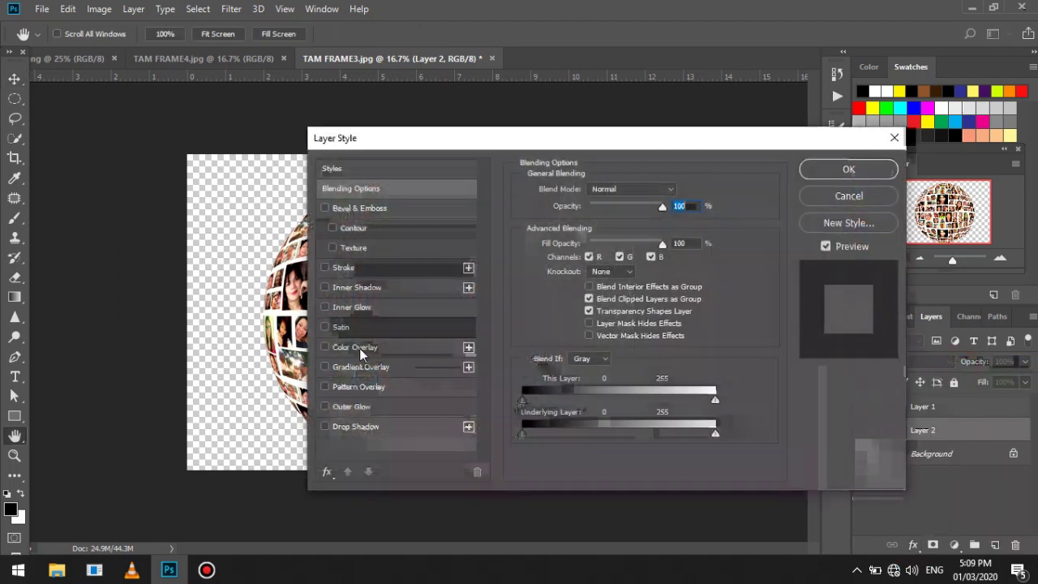
{"action": "left_click", "coordinate": [359, 348]}
{"action": "left_click_drag", "start_coordinate": [615, 144], "coordinate": [404, 173]}
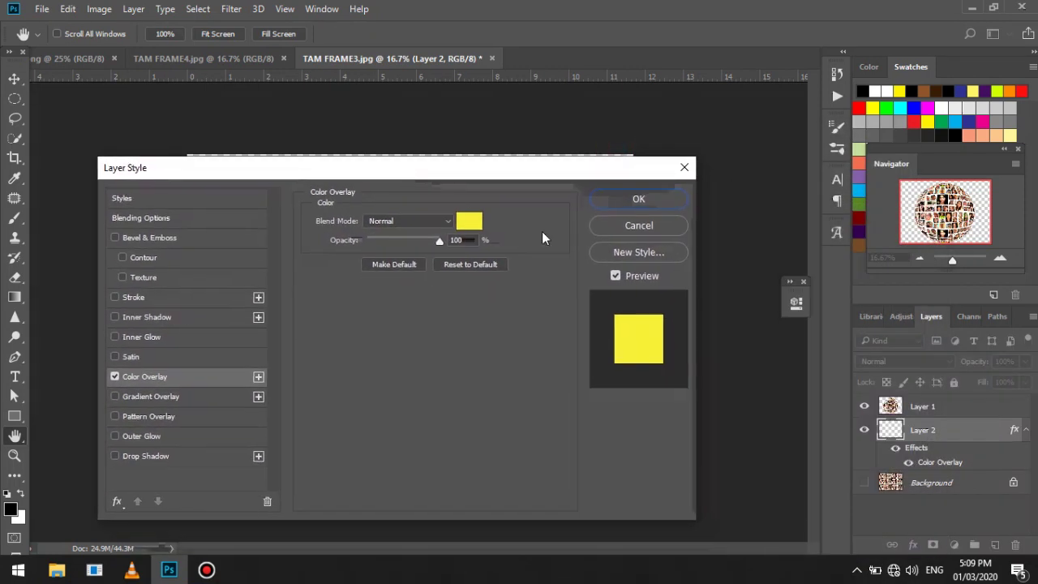
{"action": "left_click", "coordinate": [638, 225]}
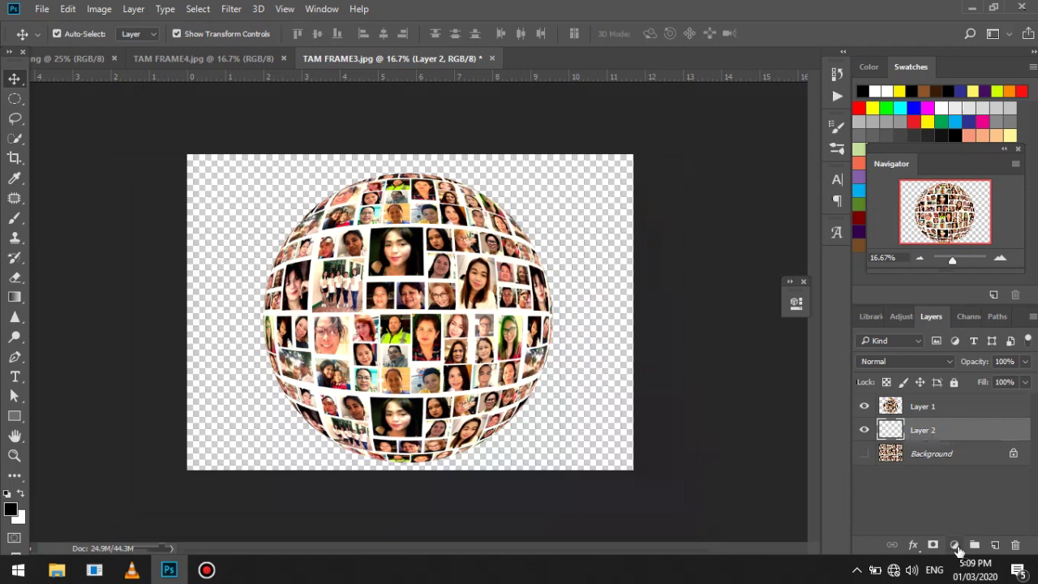
Add a black Solid Color fill layer below the photo sphere as the backdrop.
{"action": "left_click", "coordinate": [956, 545]}
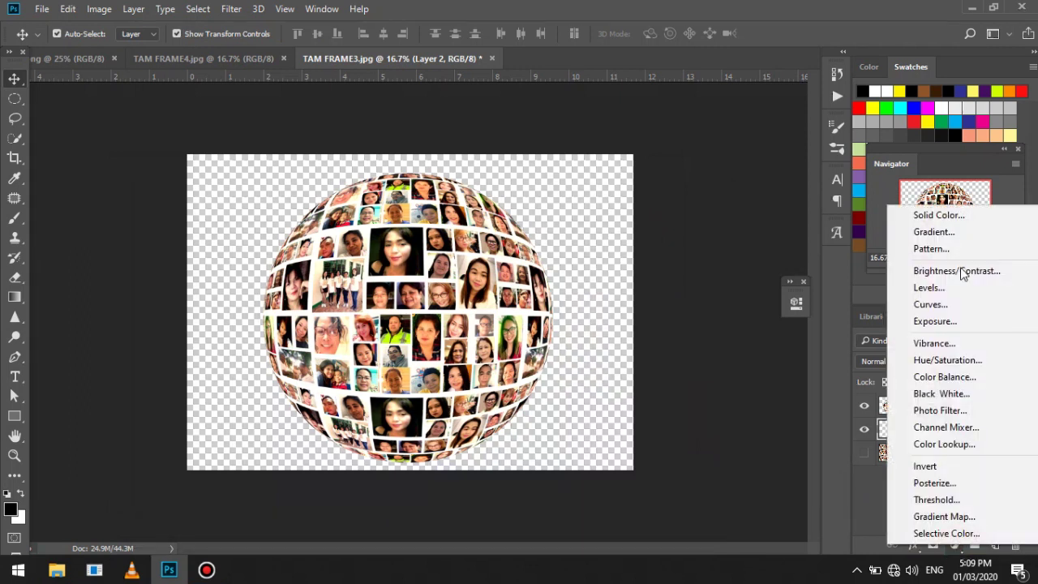
{"action": "left_click", "coordinate": [938, 215]}
{"action": "left_click_drag", "start_coordinate": [712, 297], "coordinate": [784, 443]}
{"action": "left_click", "coordinate": [898, 174]}
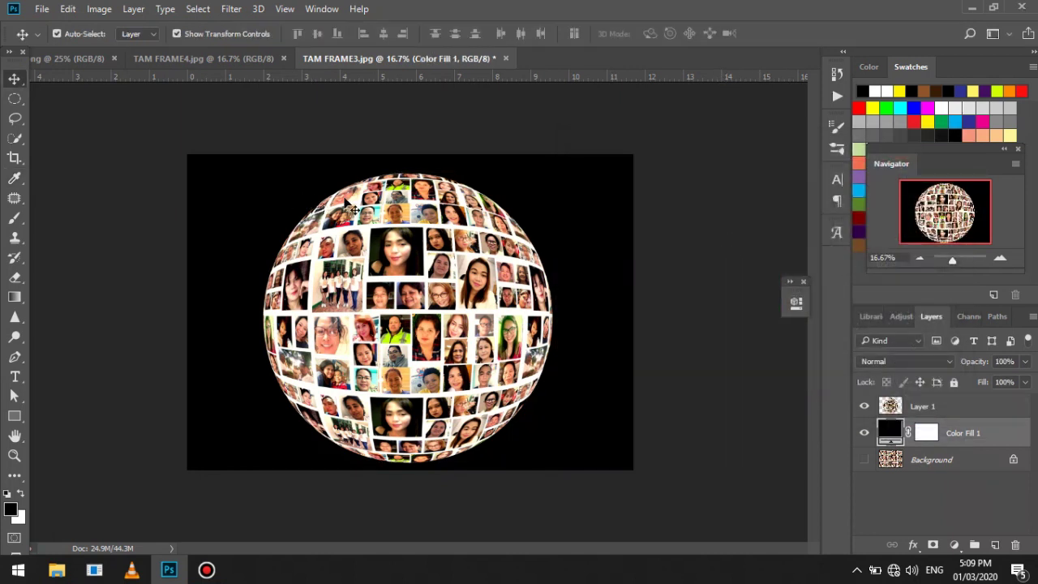
Scale the photo sphere proportionally to about 78% and rotate it about -9 degrees.
{"action": "left_click", "coordinate": [416, 258]}
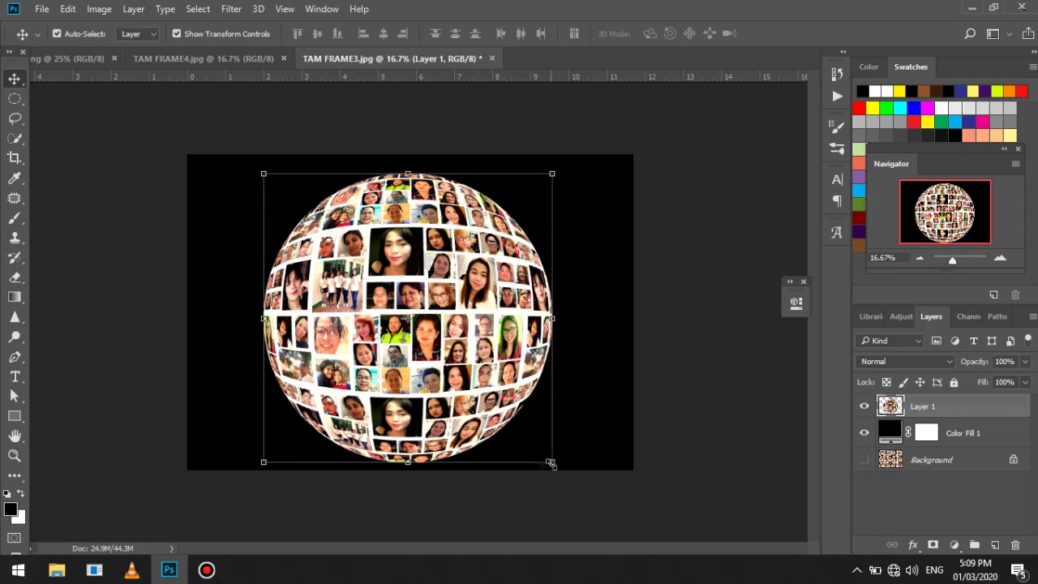
{"action": "left_click_drag", "start_coordinate": [550, 464], "coordinate": [514, 392]}
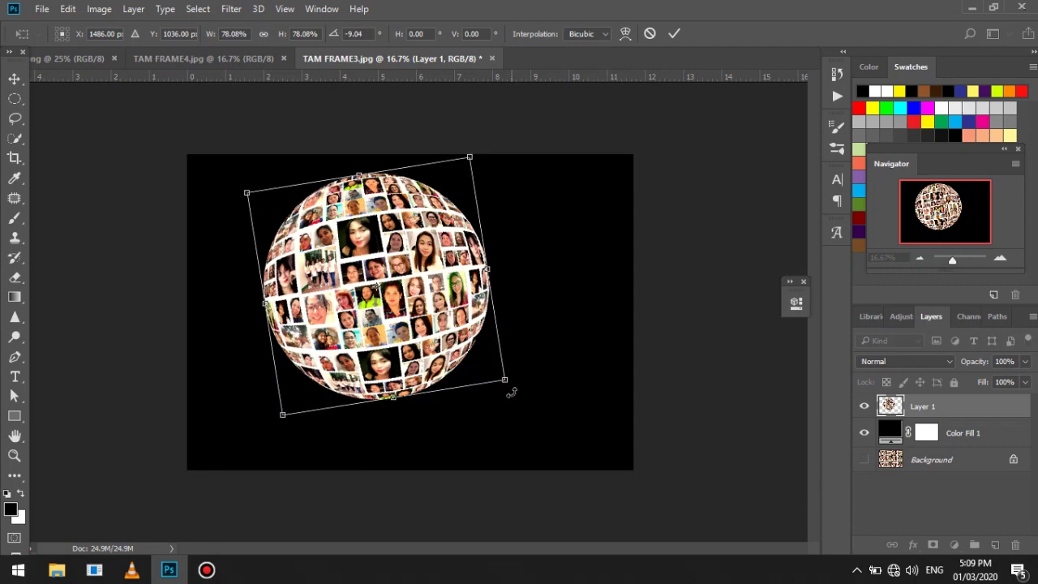
{"action": "key", "text": "Return"}
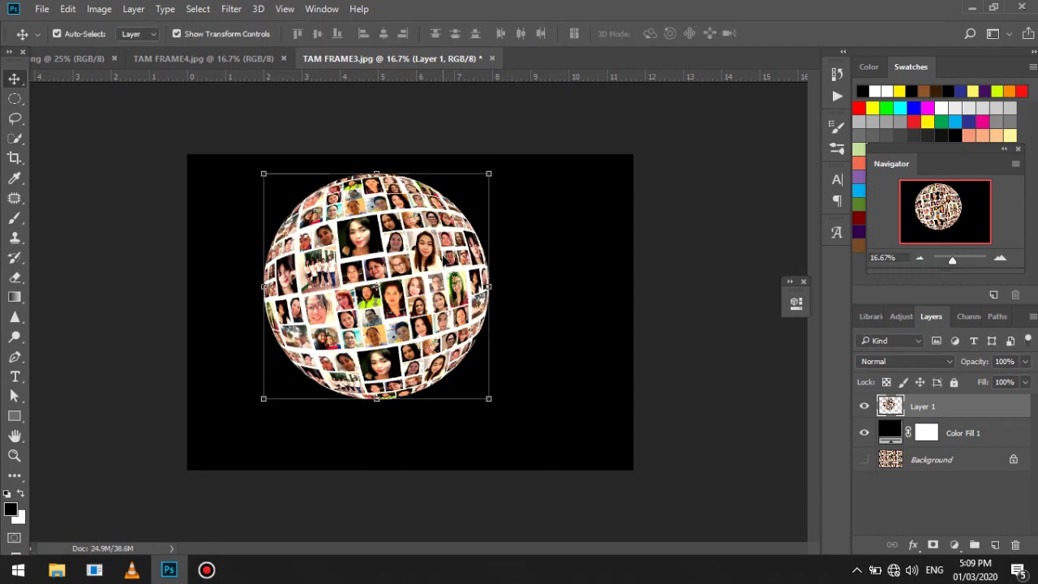
Move the photo sphere toward the left side of the black canvas and deselect its layer.
{"action": "left_click_drag", "start_coordinate": [434, 223], "coordinate": [383, 230]}
{"action": "left_click_drag", "start_coordinate": [394, 193], "coordinate": [398, 187]}
{"action": "left_click", "coordinate": [746, 364]}
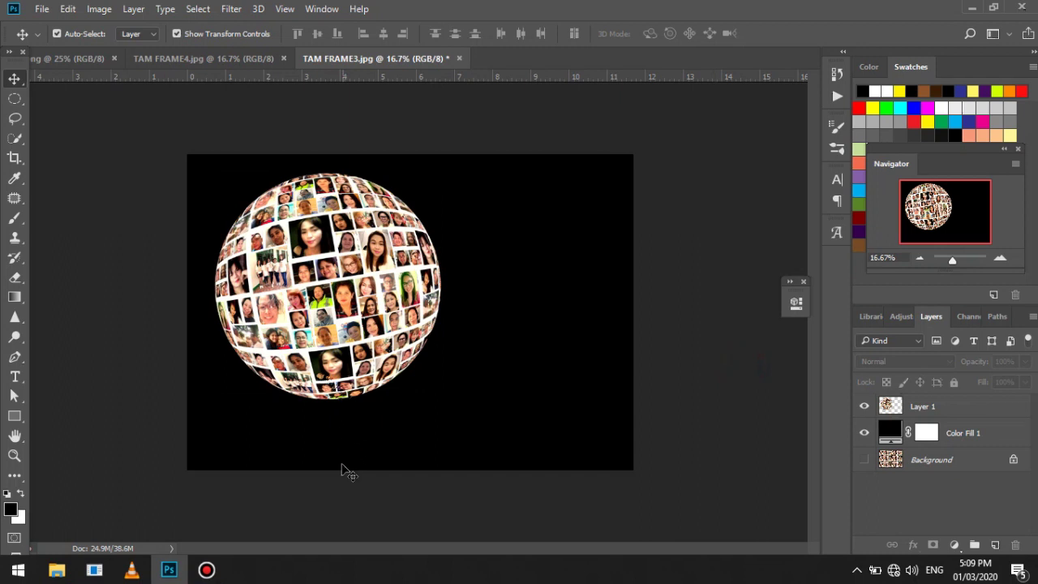
Duplicate the photo sphere layer and flip the copy vertically below the sphere, squashed to about 67% of its height.
{"action": "left_click", "coordinate": [948, 408]}
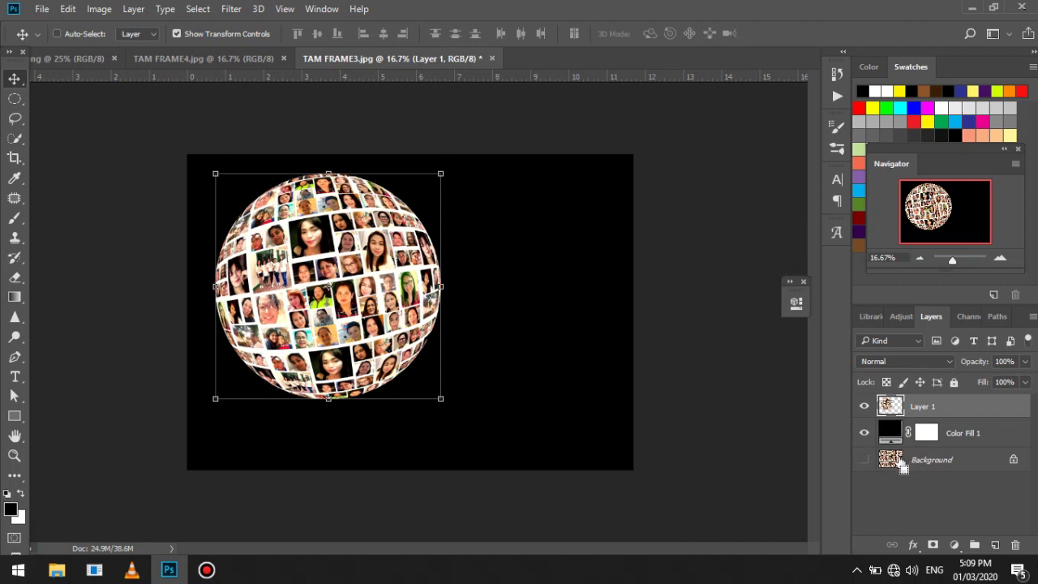
{"action": "key", "text": "ctrl+j"}
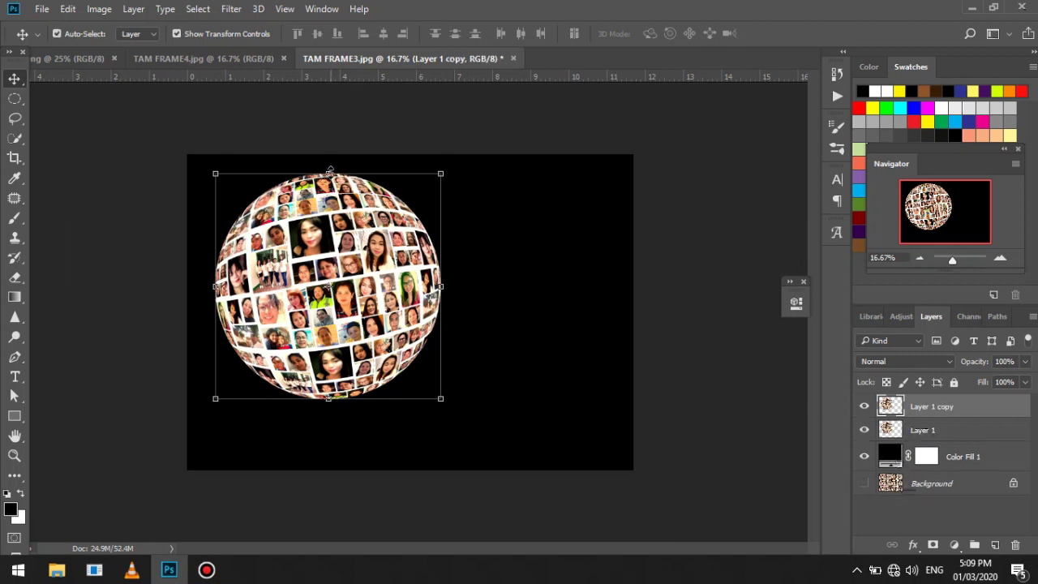
{"action": "left_click_drag", "start_coordinate": [330, 172], "coordinate": [332, 552]}
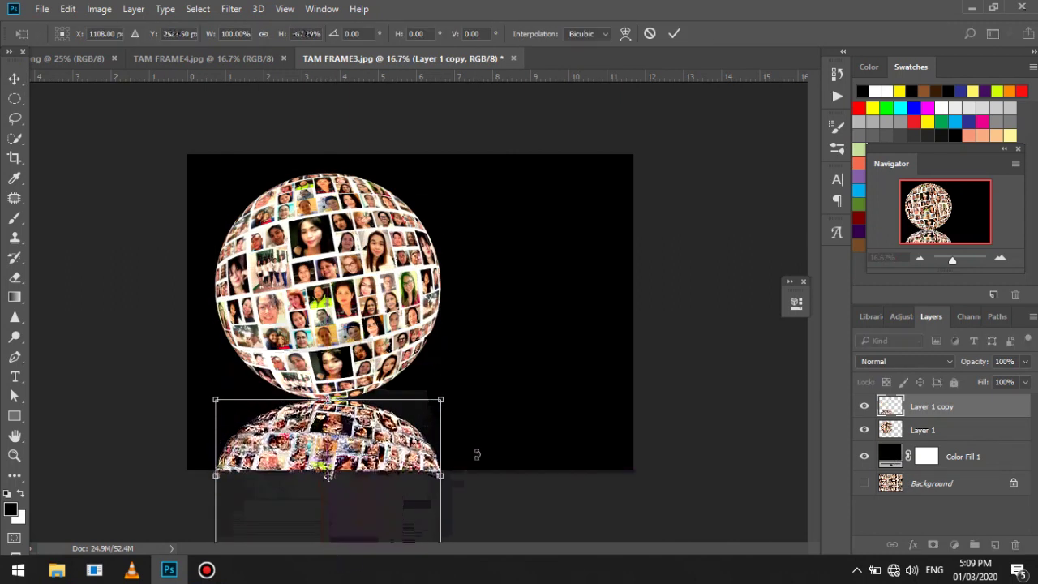
Nudge the flipped copy slightly down from the sphere's base, apply the transform and deselect the layer.
{"action": "key", "text": "Down"}
{"action": "key", "text": "Down"}
{"action": "key", "text": "Down"}
{"action": "key", "text": "Down"}
{"action": "key", "text": "Down"}
{"action": "key", "text": "Down"}
{"action": "key", "text": "Left"}
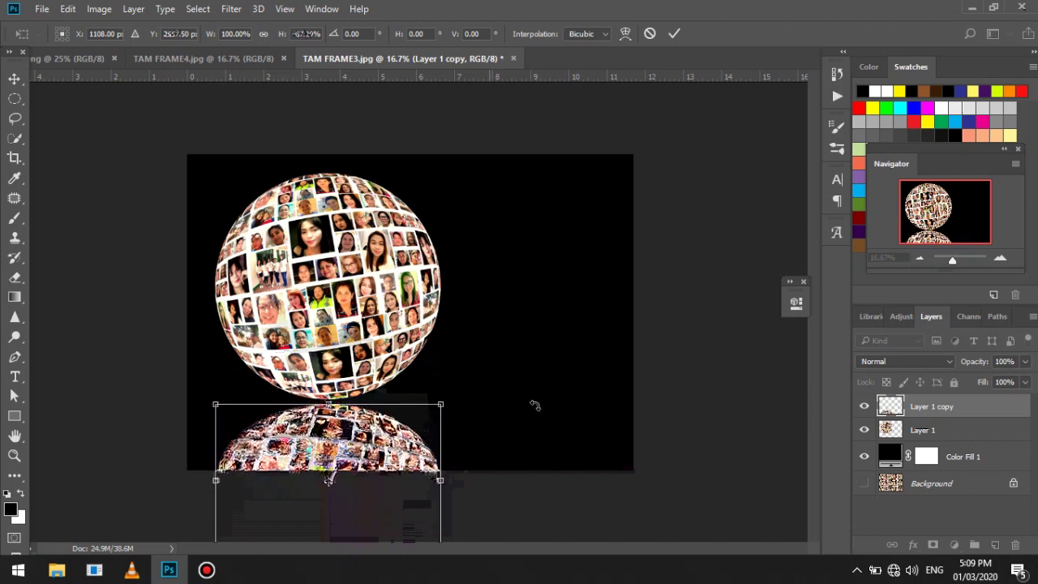
{"action": "left_click", "coordinate": [14, 78]}
{"action": "left_click", "coordinate": [465, 226]}
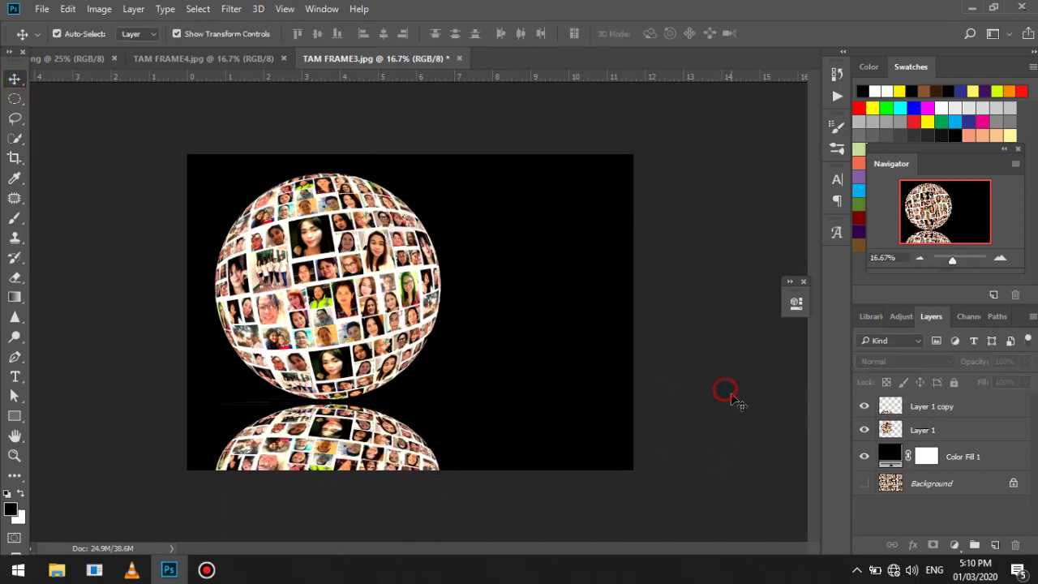
Add a layer mask to the flipped sphere copy, Layer 1 copy.
{"action": "left_click", "coordinate": [385, 458]}
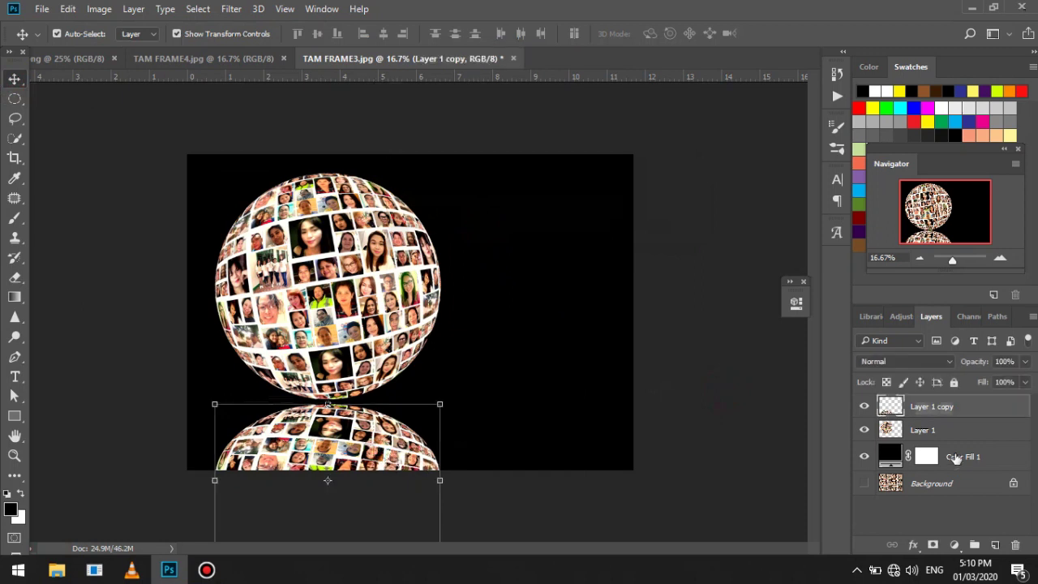
{"action": "left_click", "coordinate": [984, 404]}
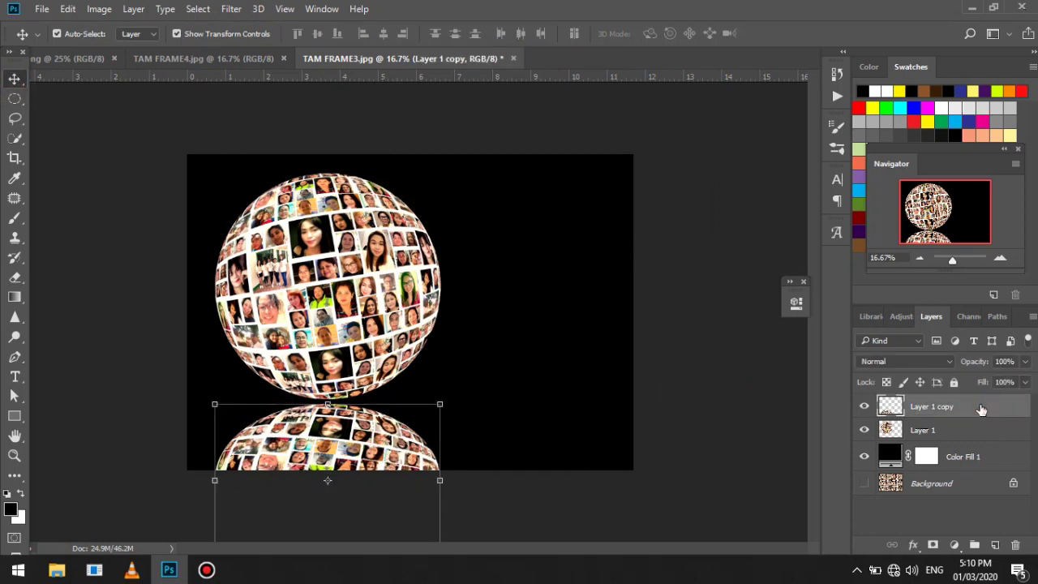
{"action": "left_click", "coordinate": [933, 546]}
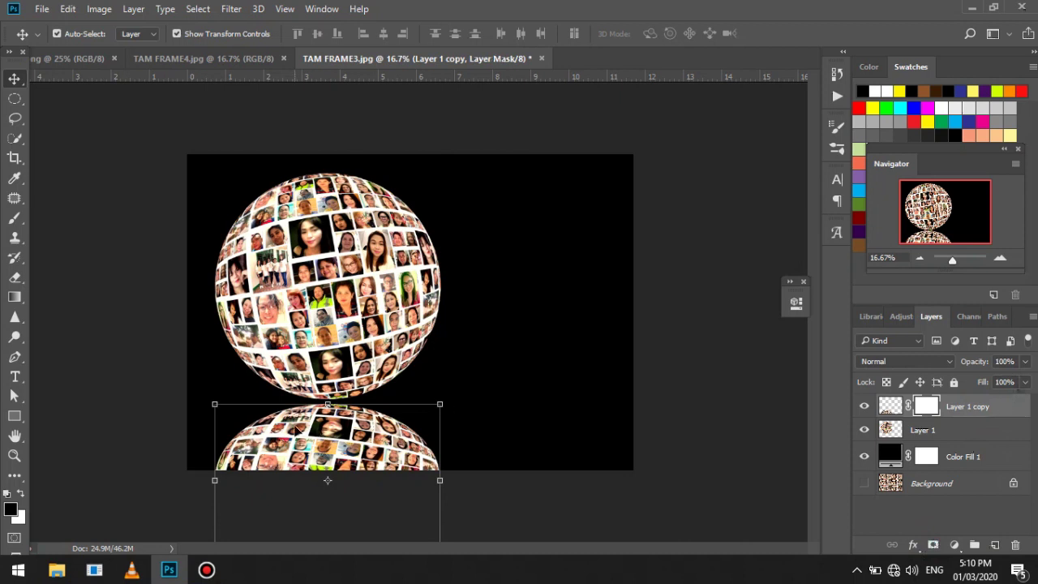
Fade the reflection with a linear gradient on its layer mask, running from below the canvas up to the sphere's base.
{"action": "left_click", "coordinate": [12, 299]}
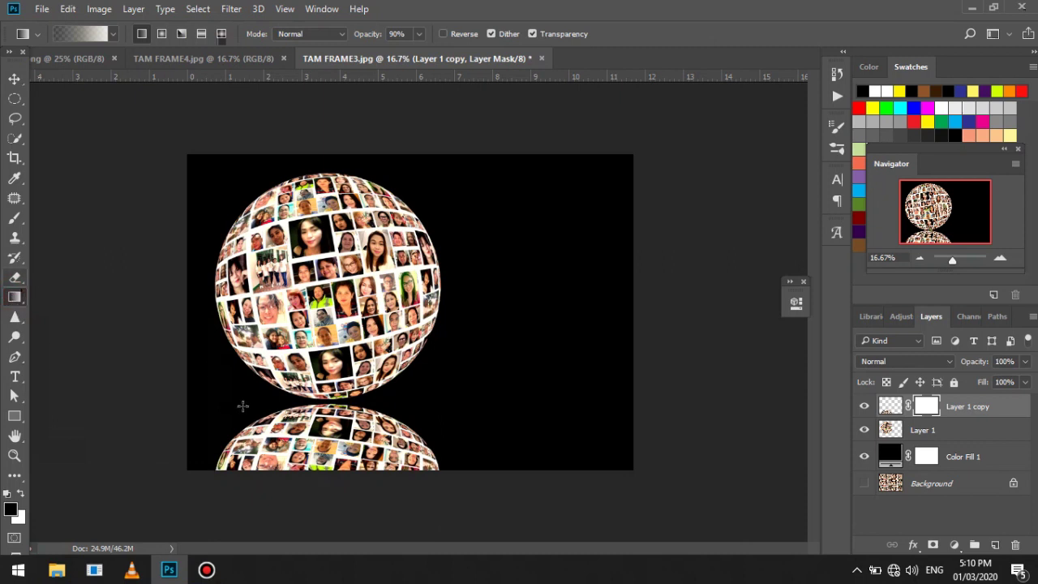
{"action": "left_click_drag", "start_coordinate": [323, 401], "coordinate": [318, 524]}
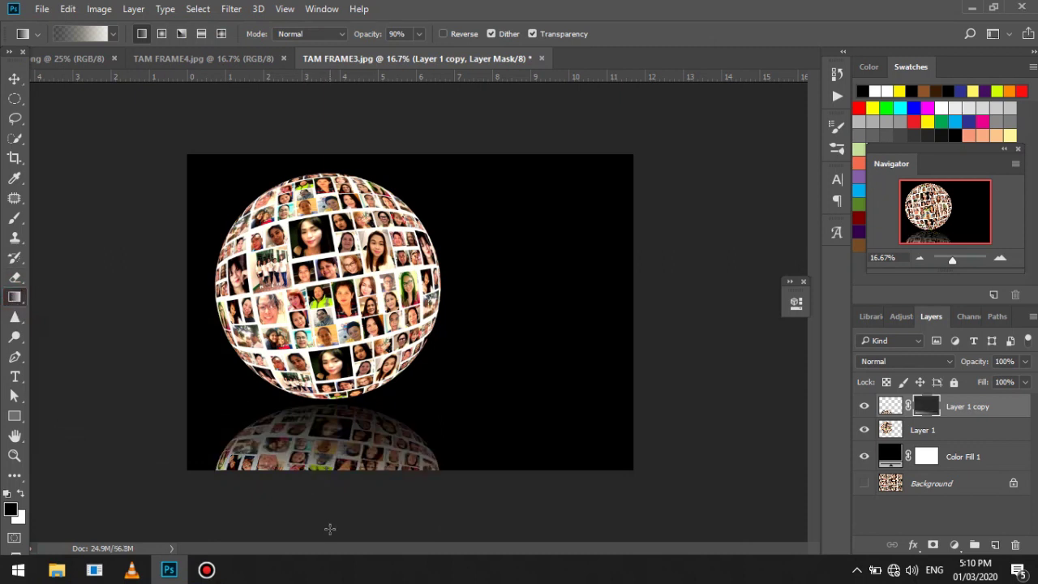
{"action": "key", "text": "ctrl+z"}
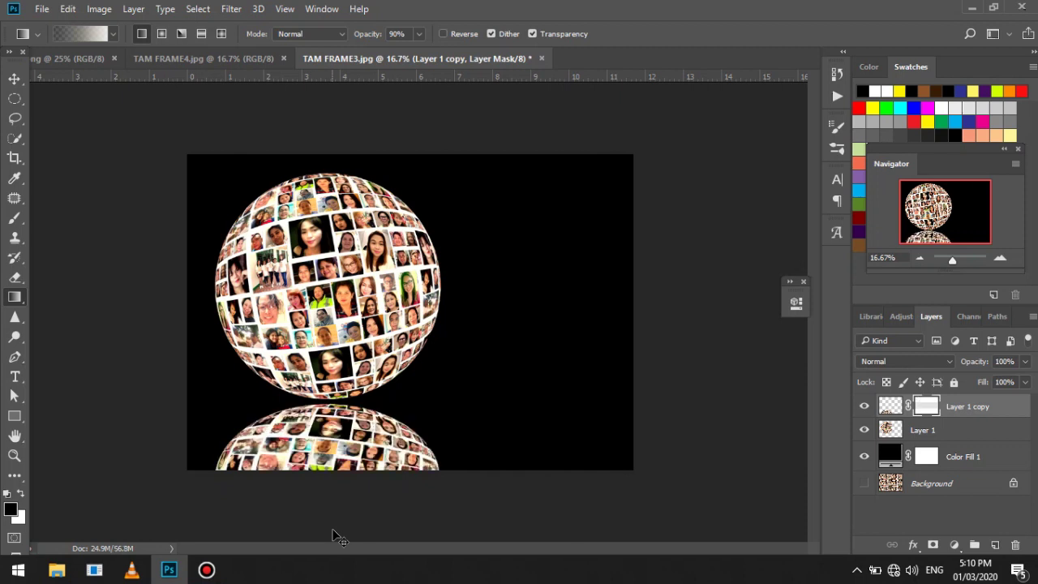
{"action": "left_click_drag", "start_coordinate": [311, 493], "coordinate": [318, 397]}
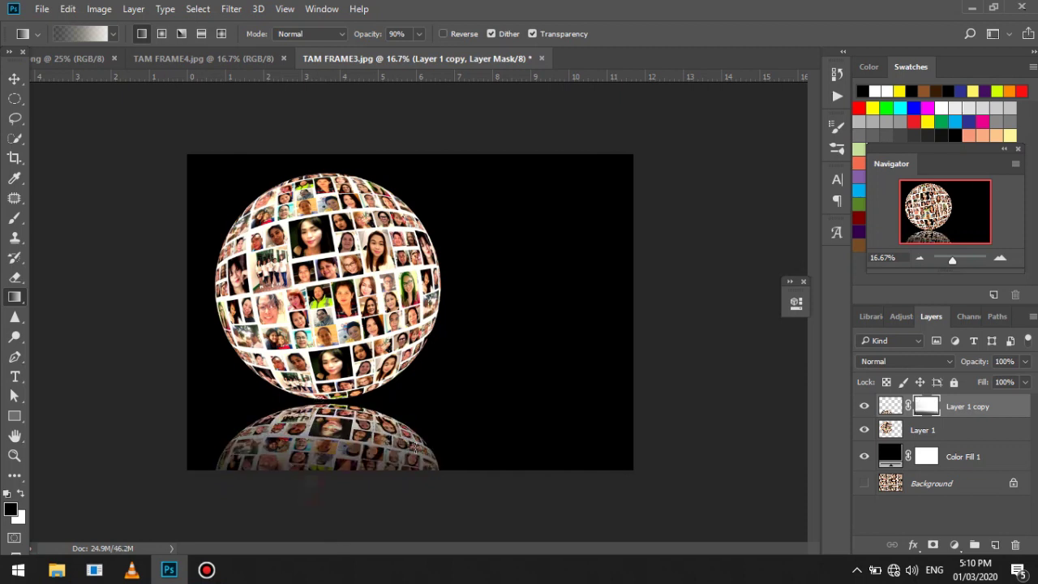
Lower the reflection layer's fill to 42%.
{"action": "left_click", "coordinate": [18, 79]}
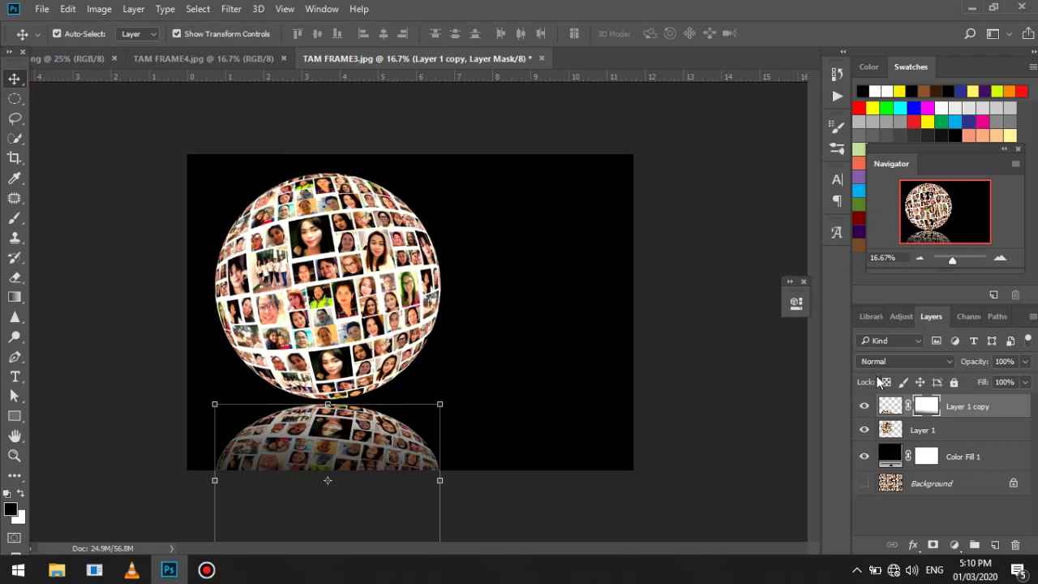
{"action": "left_click", "coordinate": [1025, 382]}
{"action": "left_click_drag", "start_coordinate": [1028, 401], "coordinate": [985, 396]}
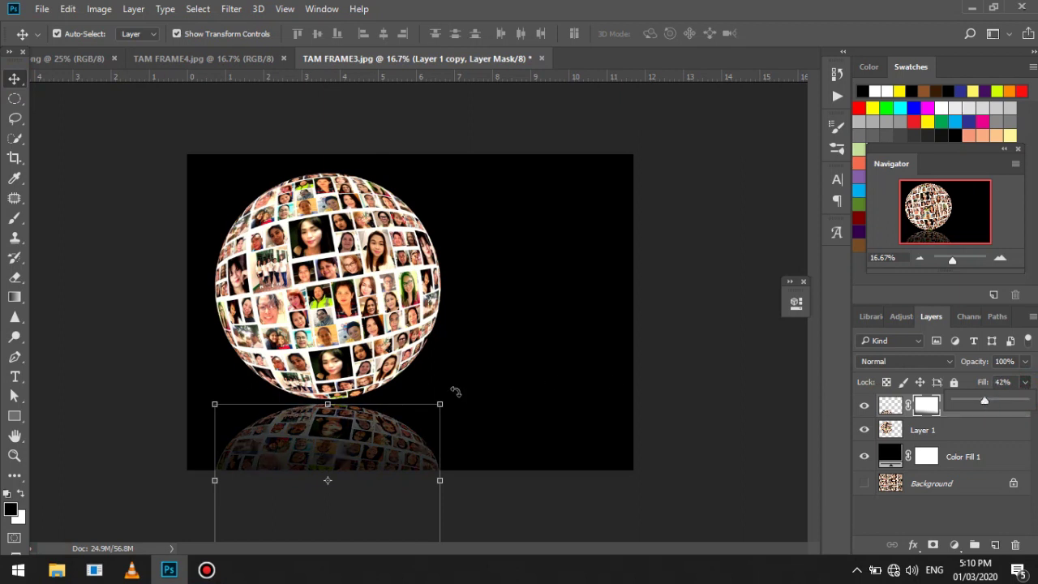
{"action": "left_click_drag", "start_coordinate": [458, 388], "coordinate": [478, 398]}
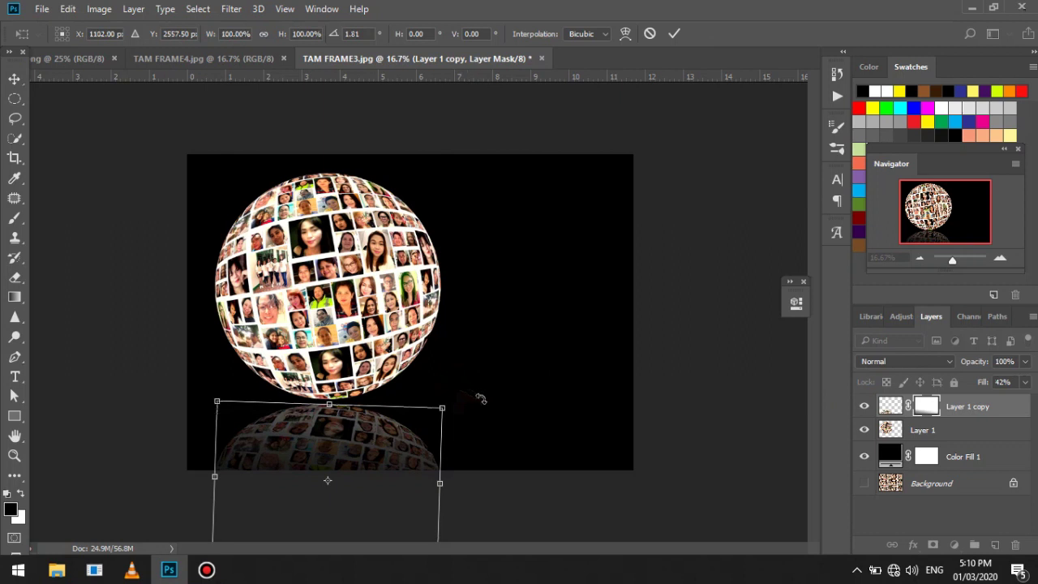
{"action": "key", "text": "Return"}
{"action": "left_click_drag", "start_coordinate": [385, 441], "coordinate": [386, 442]}
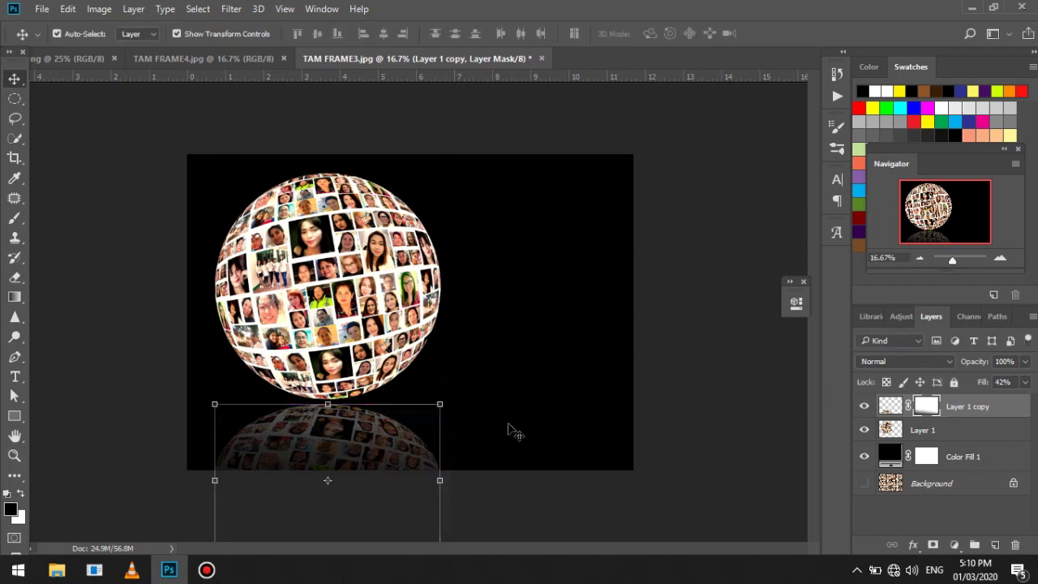
Redraw the upward fade gradient on the reflection's mask, then once more with a dark-to-cream gradient preset.
{"action": "left_click", "coordinate": [15, 295]}
{"action": "left_click_drag", "start_coordinate": [311, 503], "coordinate": [316, 401]}
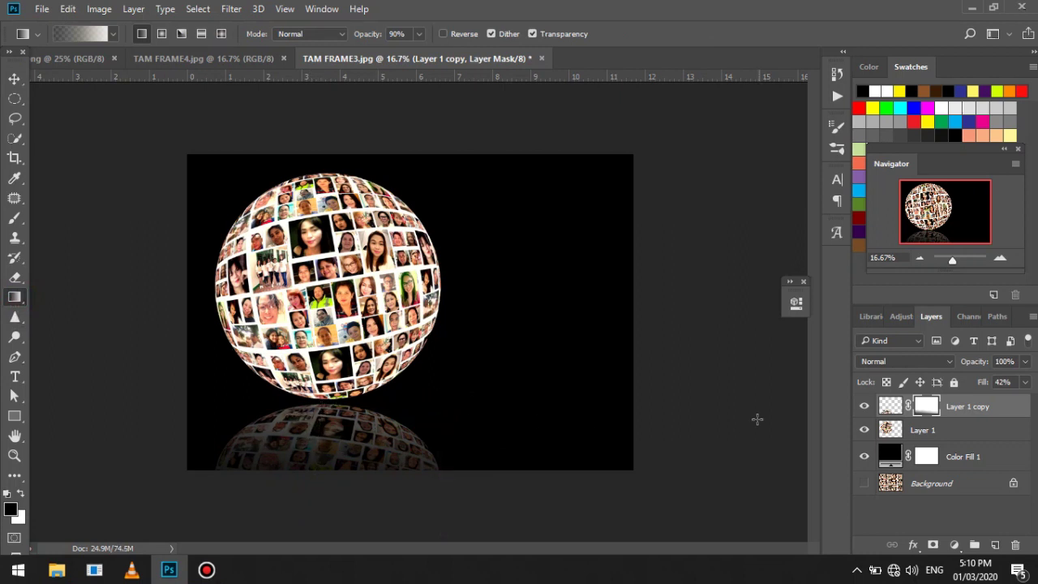
{"action": "left_click", "coordinate": [112, 34]}
{"action": "left_click", "coordinate": [123, 65]}
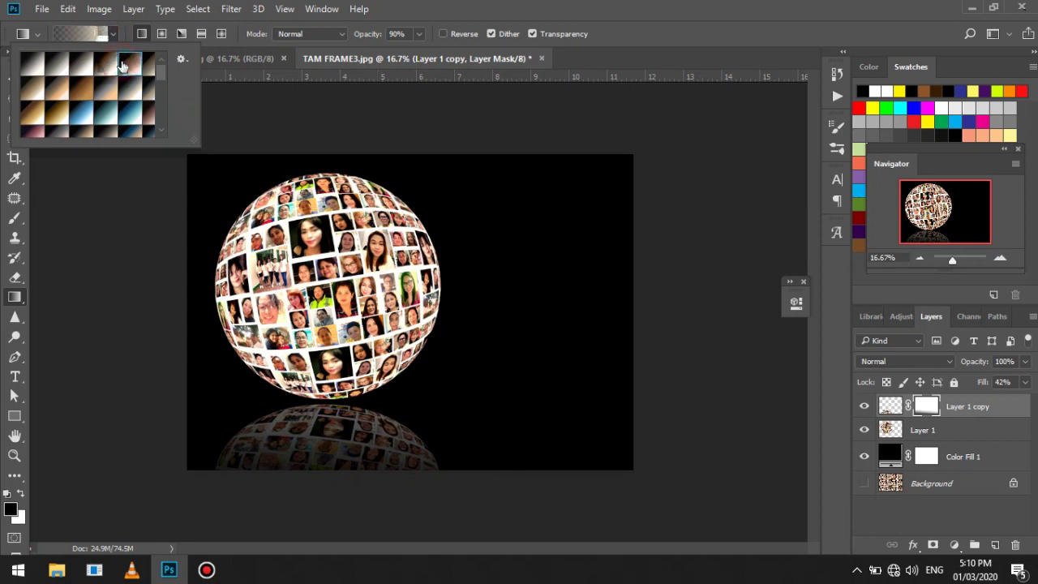
{"action": "left_click_drag", "start_coordinate": [325, 515], "coordinate": [322, 408]}
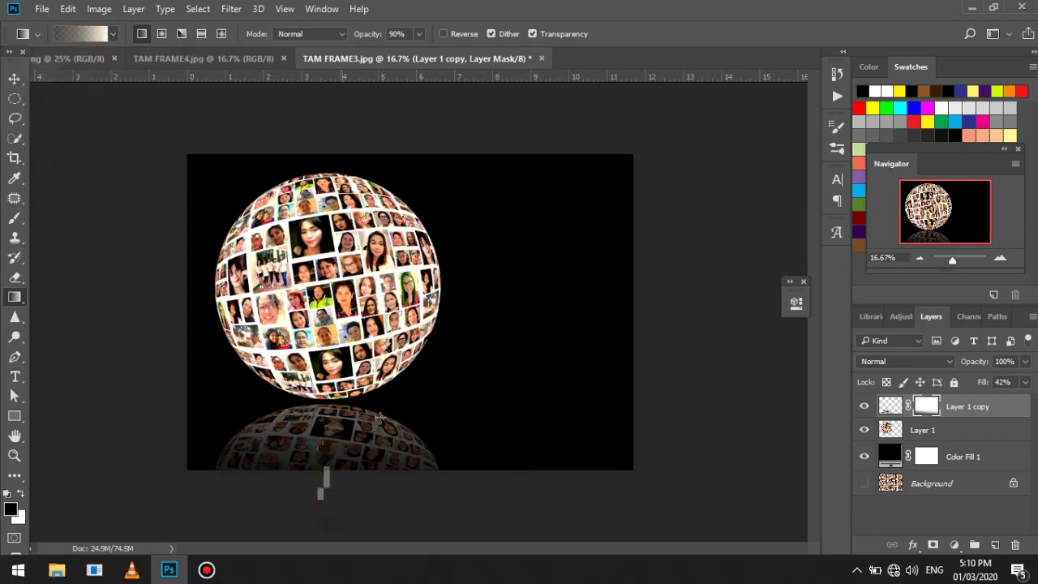
{"action": "left_click", "coordinate": [14, 80]}
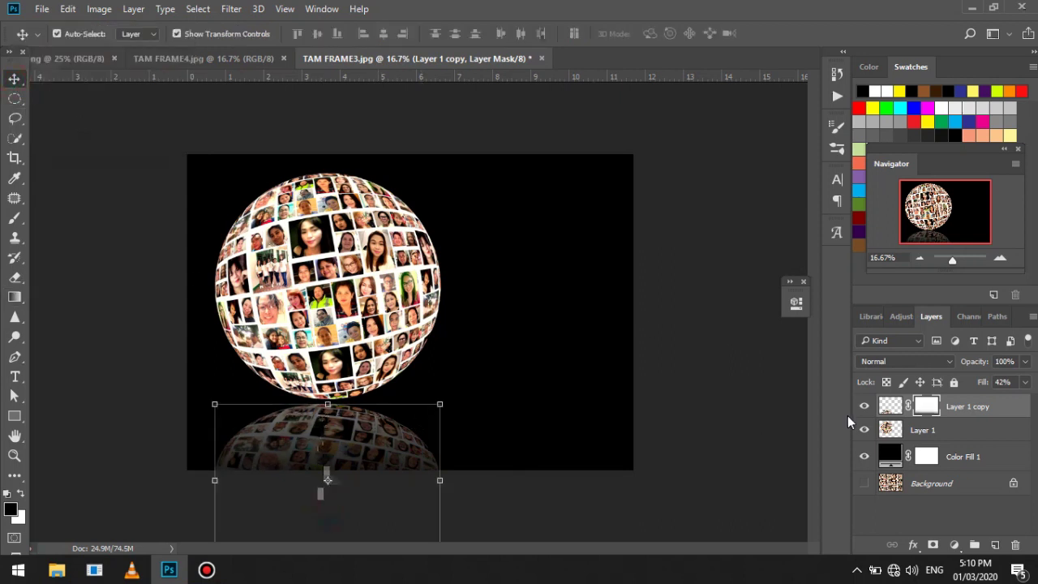
Reduce the reflection layer's opacity to 59% and deselect the layer.
{"action": "left_click", "coordinate": [1026, 362]}
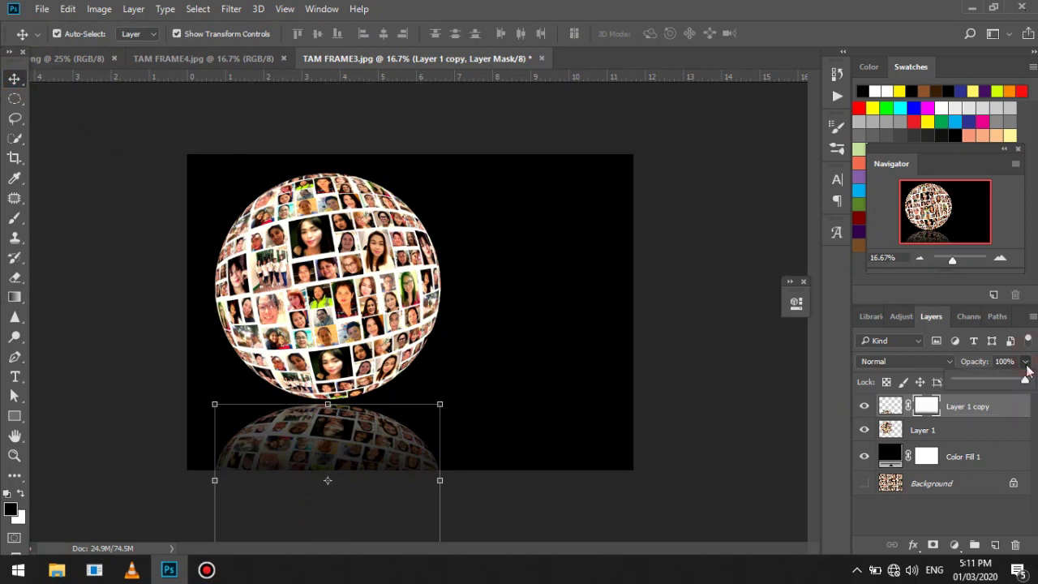
{"action": "left_click_drag", "start_coordinate": [1024, 385], "coordinate": [997, 386]}
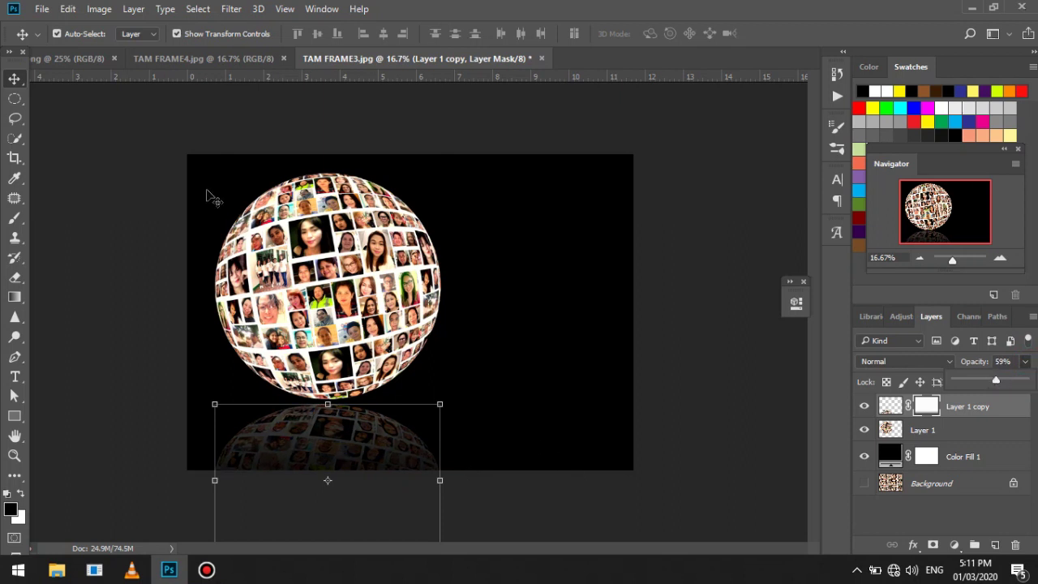
{"action": "left_click", "coordinate": [12, 80]}
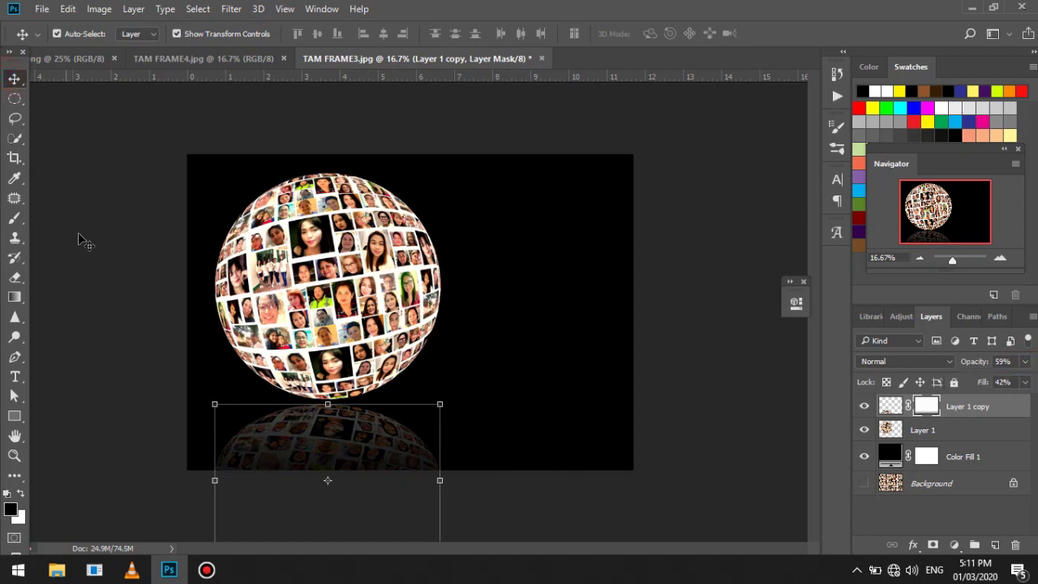
{"action": "left_click", "coordinate": [72, 173]}
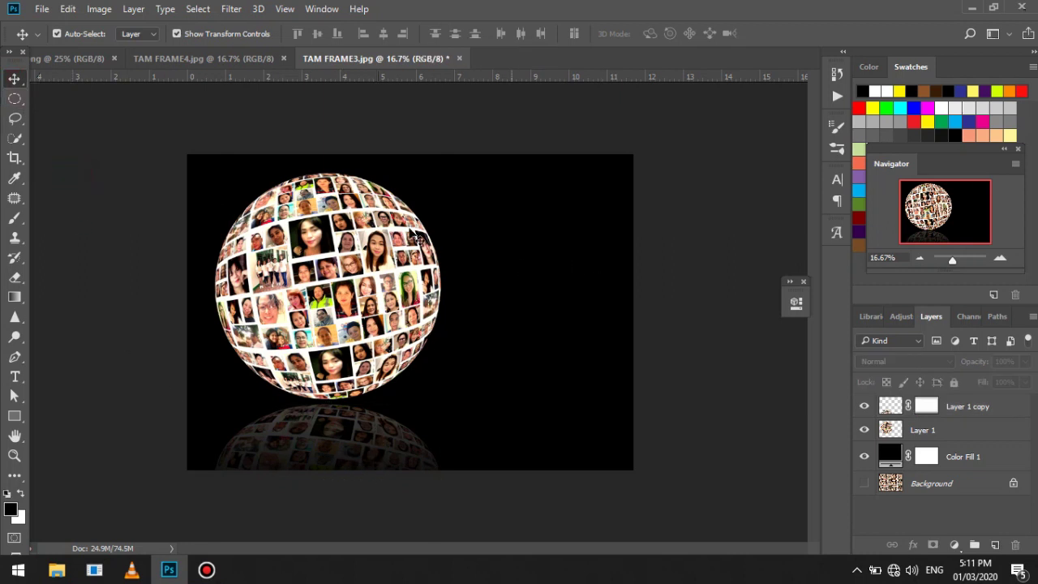
Compare the composition with the finished design in TAM FRAME4.jpg and return to TAM FRAME3.jpg.
{"action": "left_click", "coordinate": [70, 58]}
{"action": "left_click", "coordinate": [171, 60]}
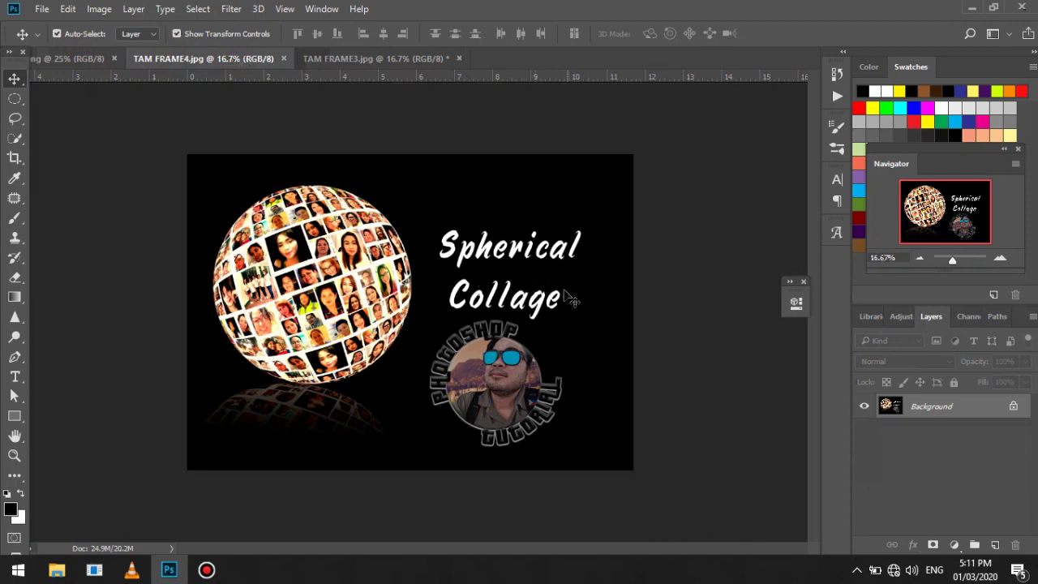
{"action": "left_click", "coordinate": [348, 59]}
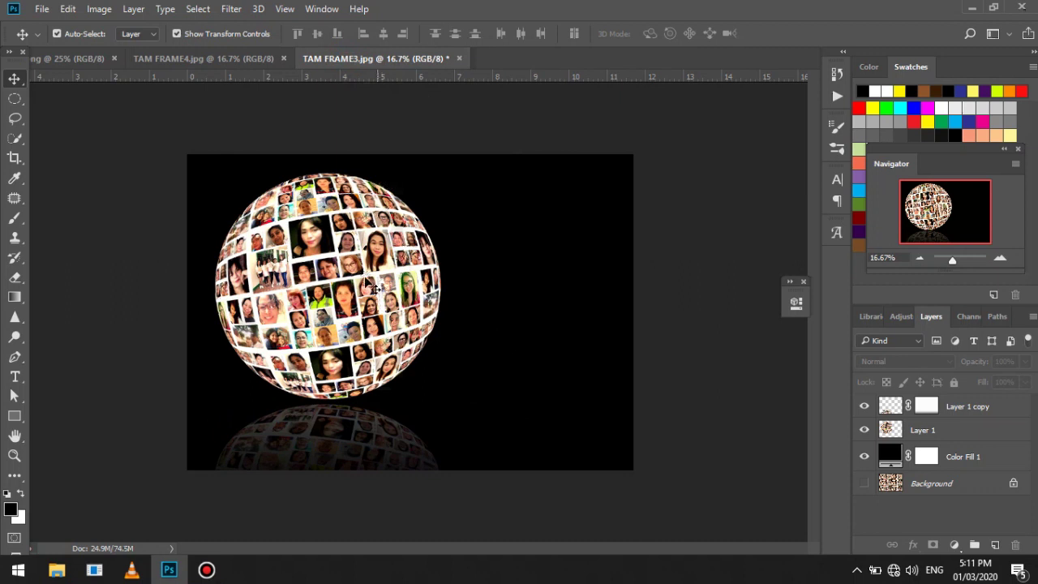
Make the reflection slightly narrower and bring its upper edge closer to the sphere's base.
{"action": "left_click", "coordinate": [349, 445]}
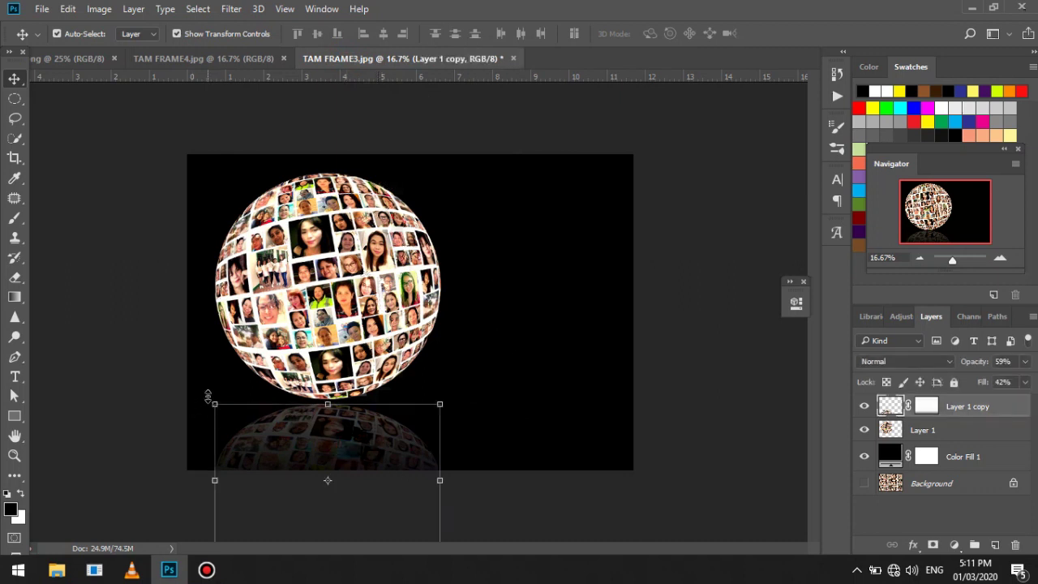
{"action": "left_click_drag", "start_coordinate": [214, 404], "coordinate": [224, 400]}
{"action": "key", "text": "Return"}
{"action": "left_click_drag", "start_coordinate": [347, 442], "coordinate": [345, 450]}
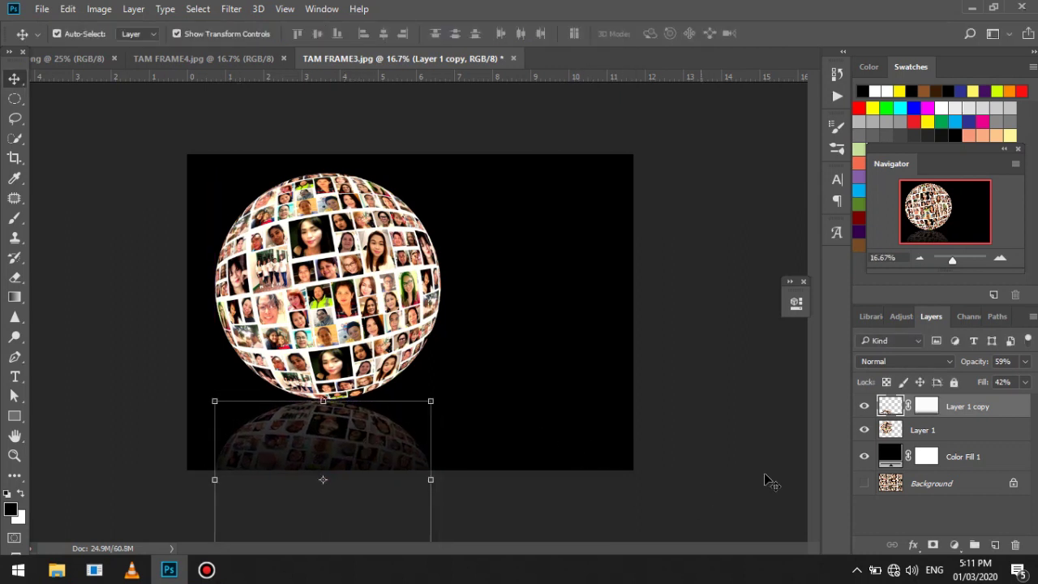
Change the Color Fill 1 backdrop colour to dark red and deselect the layer.
{"action": "left_click", "coordinate": [994, 459]}
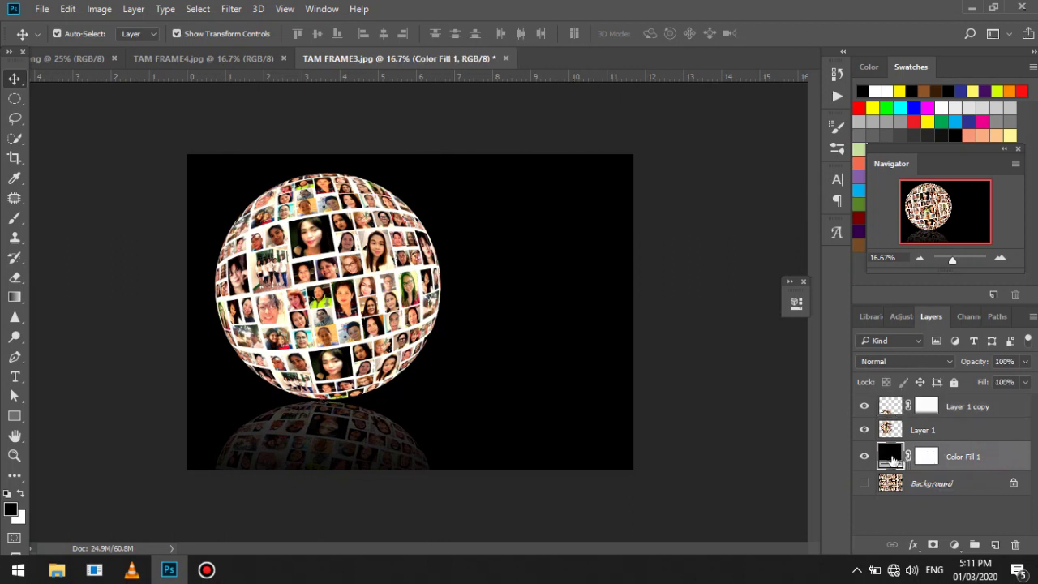
{"action": "double_click", "coordinate": [890, 458]}
{"action": "left_click", "coordinate": [722, 244]}
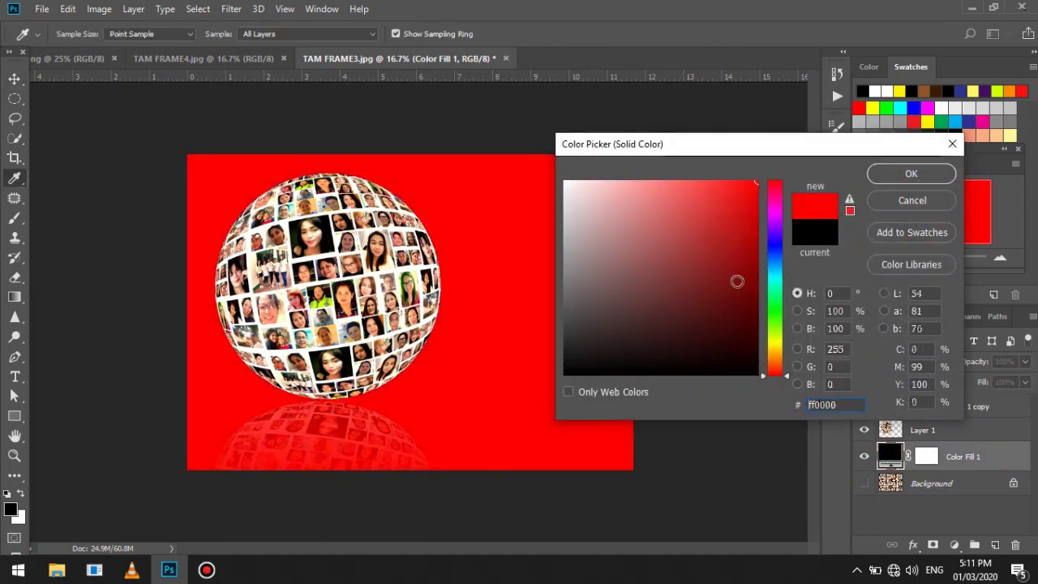
{"action": "left_click", "coordinate": [736, 280]}
{"action": "mouse_move", "coordinate": [737, 280]}
{"action": "left_mouse_down"}
{"action": "mouse_move", "coordinate": [753, 234]}
{"action": "mouse_move", "coordinate": [755, 252]}
{"action": "left_mouse_up"}
{"action": "left_click", "coordinate": [899, 173]}
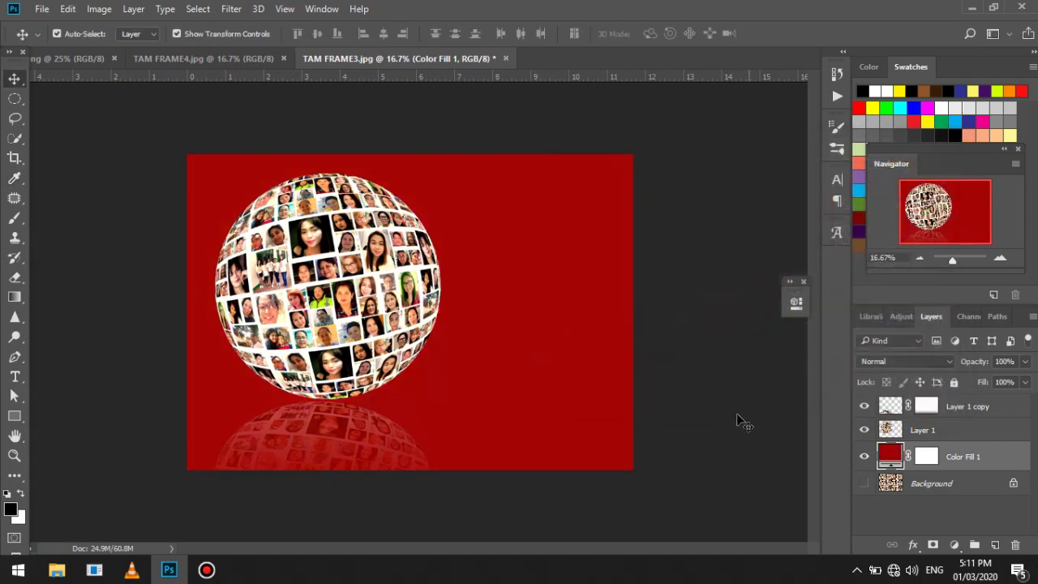
{"action": "left_click", "coordinate": [729, 444]}
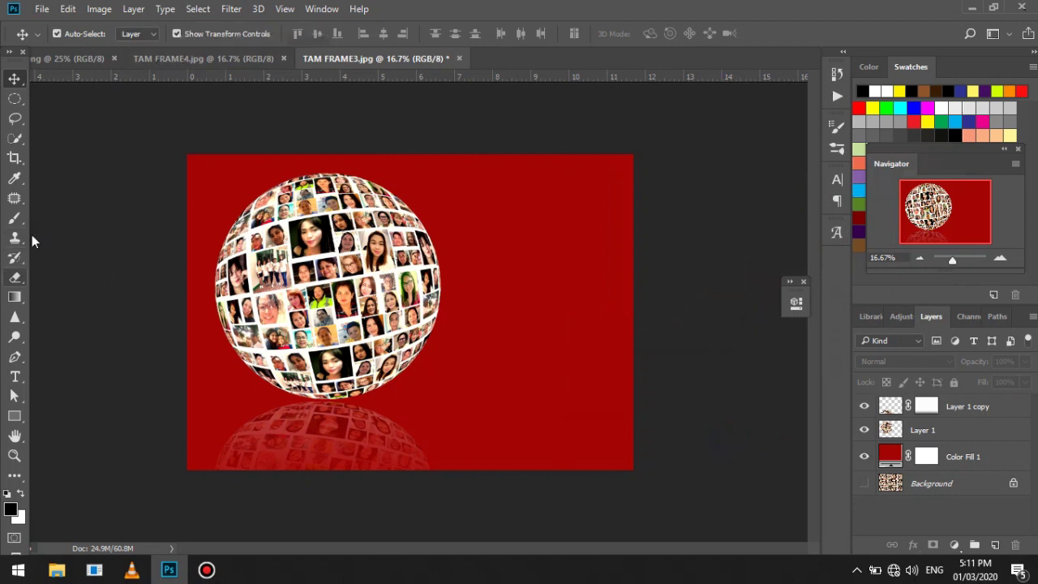
Try to select the title text in TAM FRAME4.jpg with the Type tool and return to TAM FRAME3.jpg.
{"action": "left_click", "coordinate": [146, 60]}
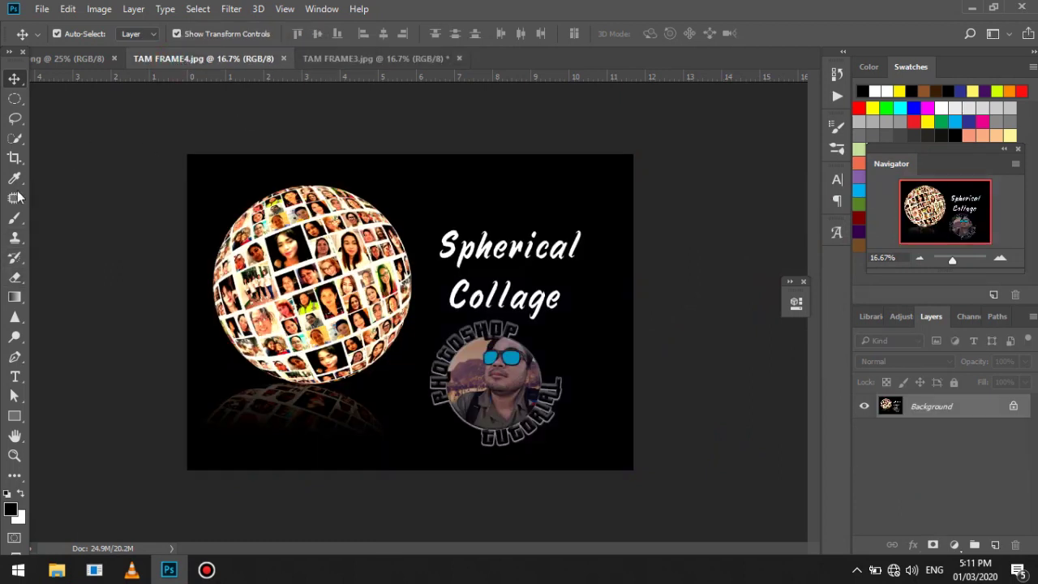
{"action": "left_click", "coordinate": [15, 375]}
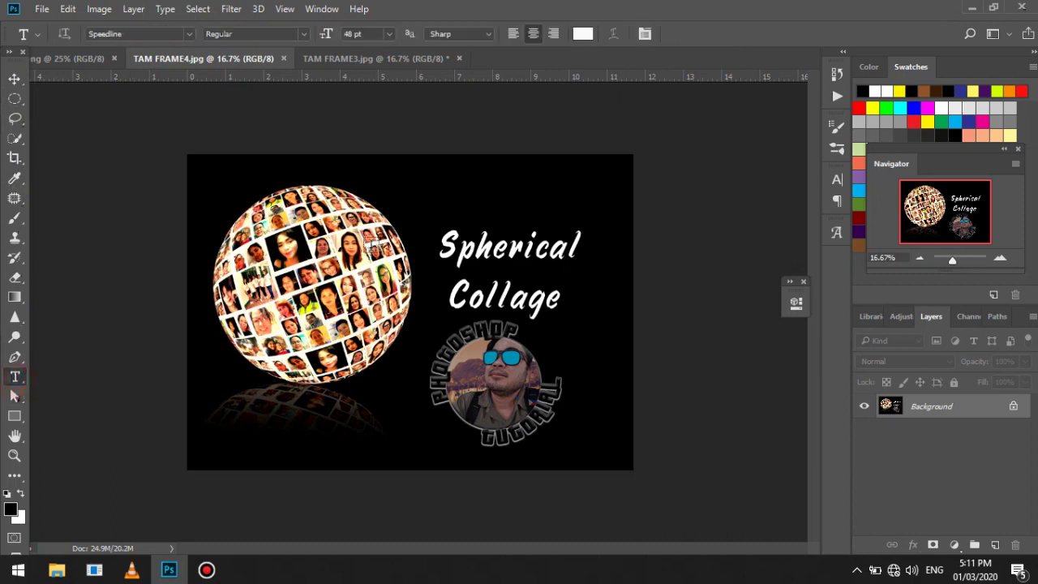
{"action": "left_click", "coordinate": [459, 248]}
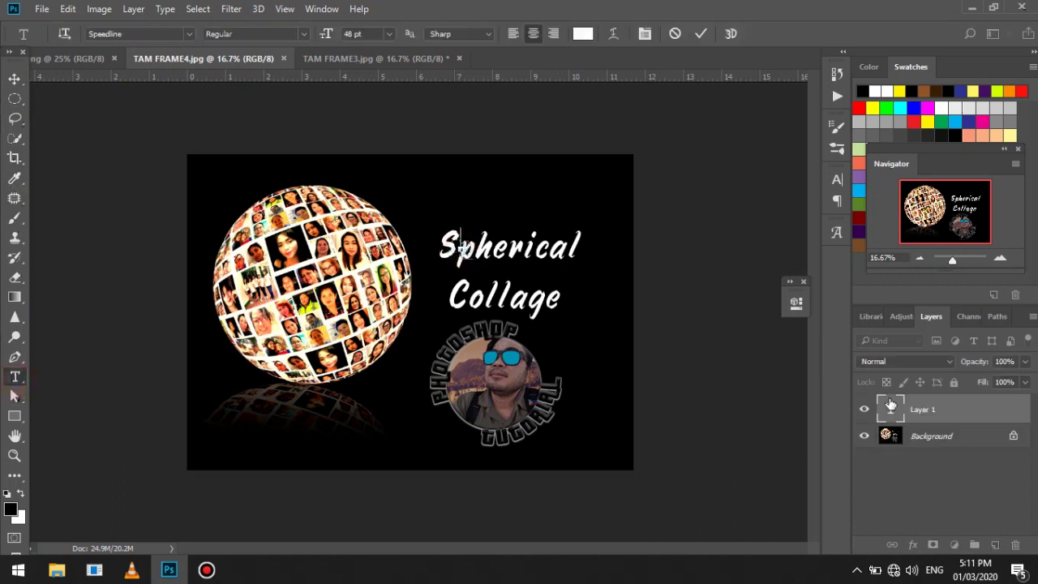
{"action": "left_click", "coordinate": [965, 416]}
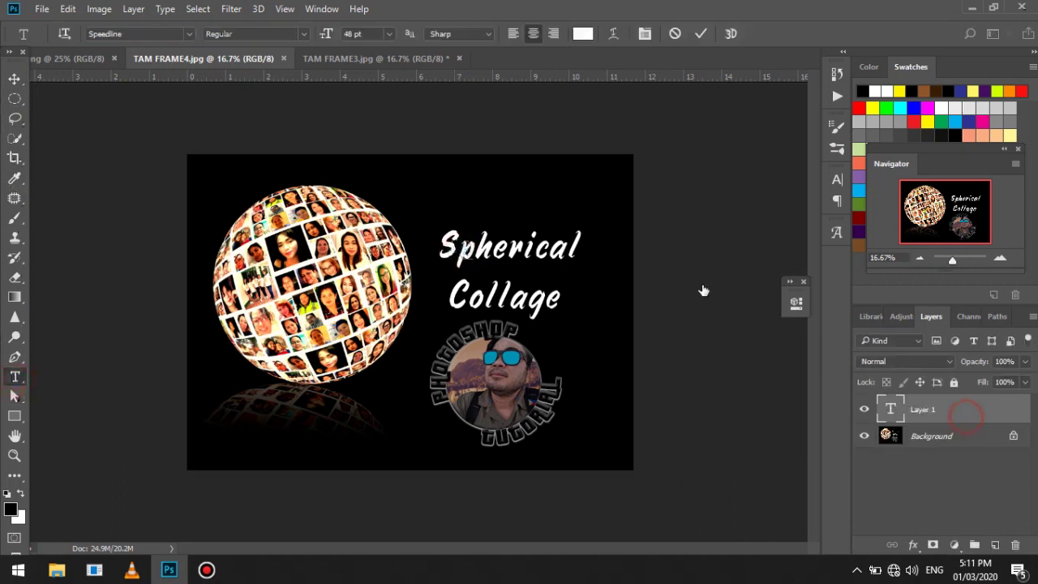
{"action": "left_click", "coordinate": [13, 78]}
{"action": "left_click", "coordinate": [381, 58]}
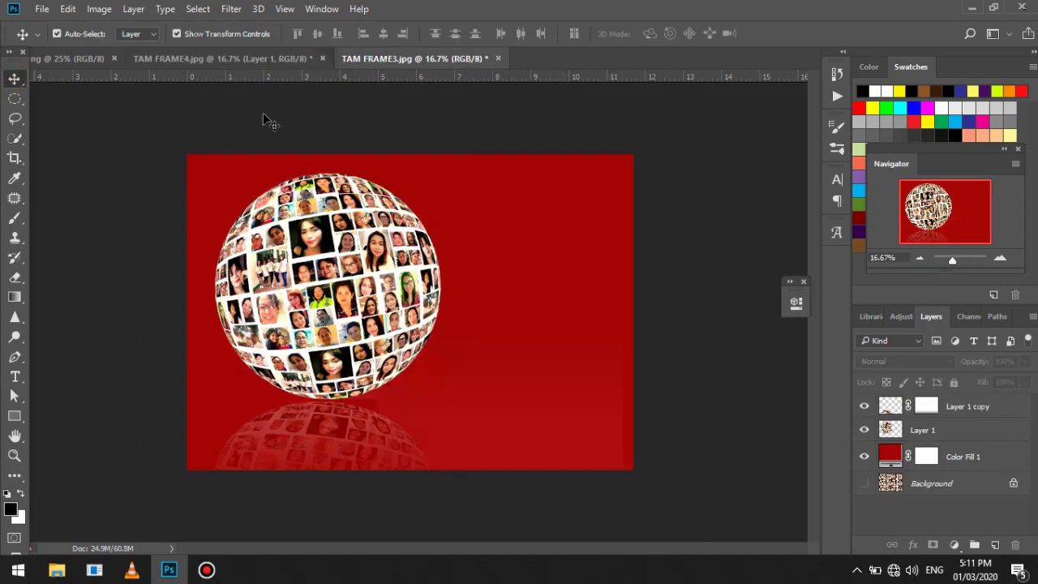
Create a text box on the red area beside the sphere and enter "Spherical Collage" in white 48 pt Speedline.
{"action": "left_click", "coordinate": [14, 378]}
{"action": "left_click_drag", "start_coordinate": [441, 221], "coordinate": [614, 346]}
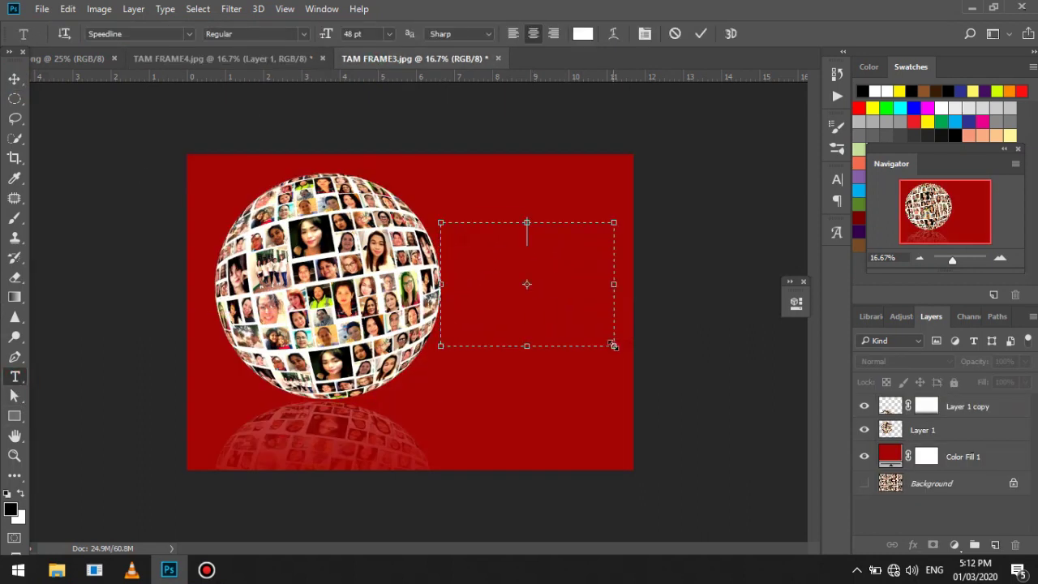
{"action": "type", "text": "Sph"}
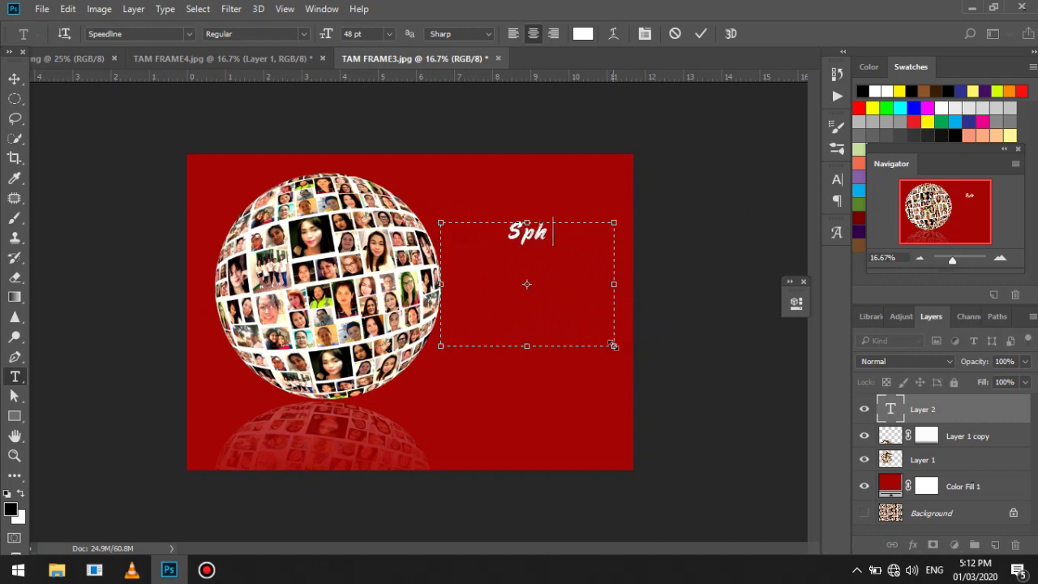
{"action": "type", "text": "erical"}
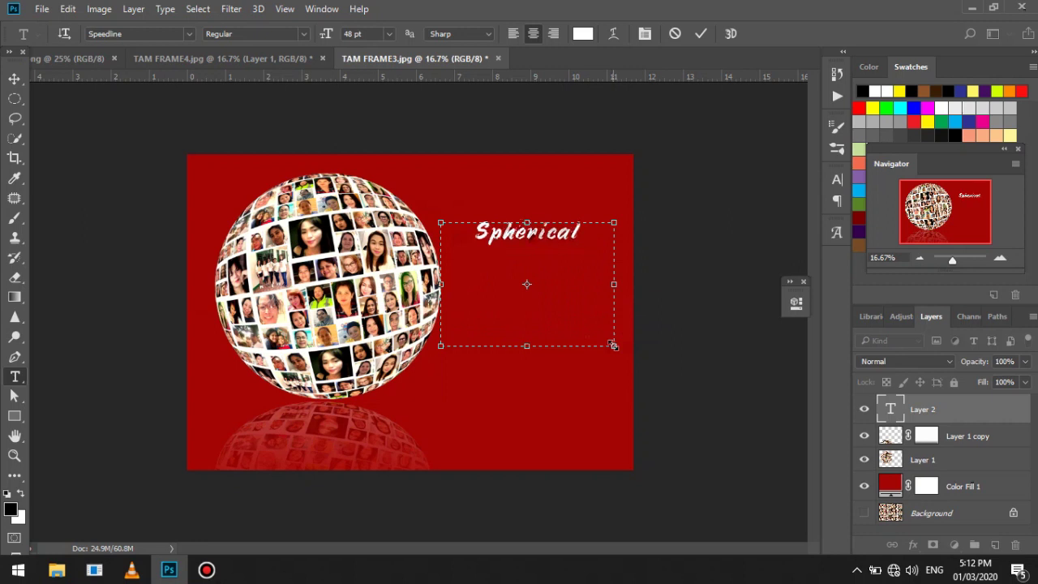
{"action": "type", "text": " Collage"}
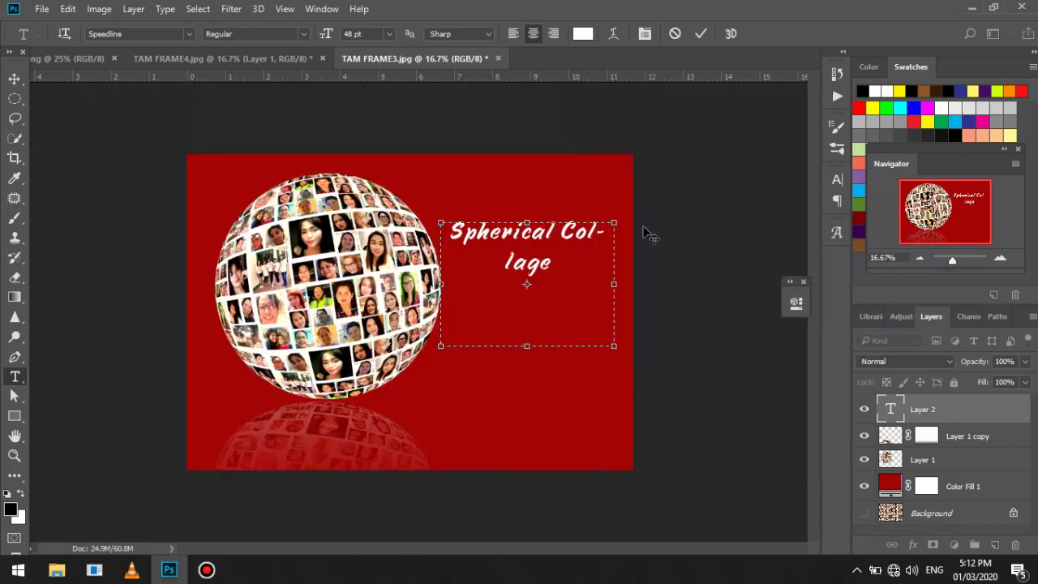
{"action": "left_click", "coordinate": [645, 230]}
Check the title layout of the finished design in TAM FRAME4.jpg and return to TAM FRAME3.jpg.
{"action": "left_click", "coordinate": [170, 569]}
{"action": "left_click", "coordinate": [170, 570]}
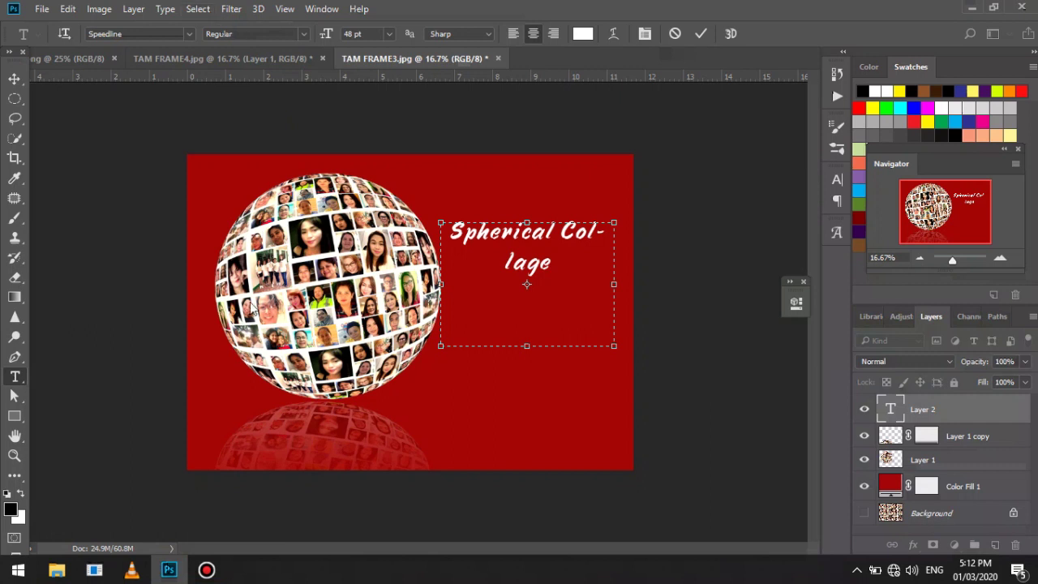
{"action": "left_click", "coordinate": [210, 60]}
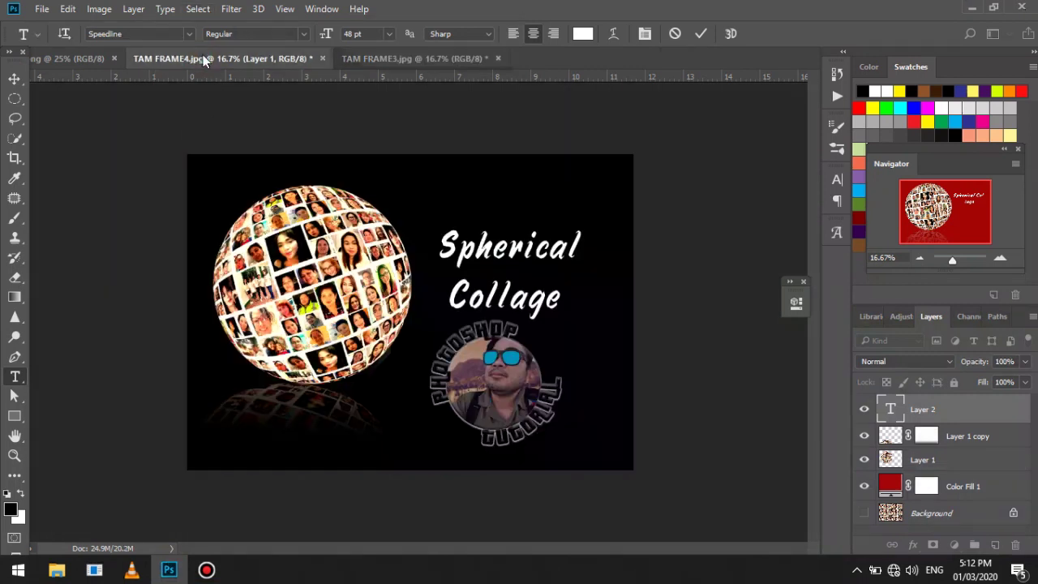
{"action": "left_click", "coordinate": [446, 58]}
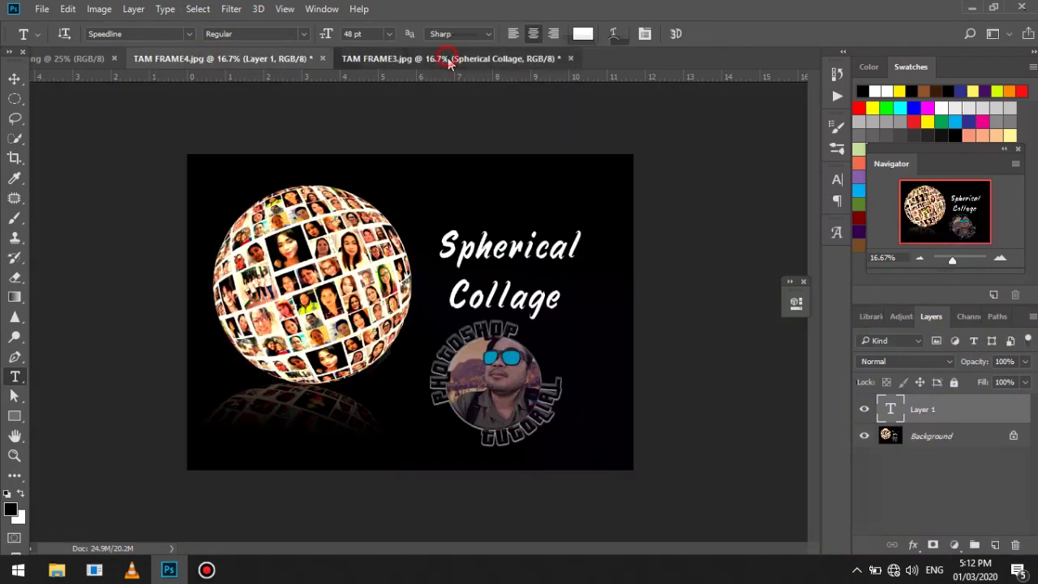
Put "Collage" on its own line in a smaller text box and move the title slightly down.
{"action": "left_click", "coordinate": [559, 233]}
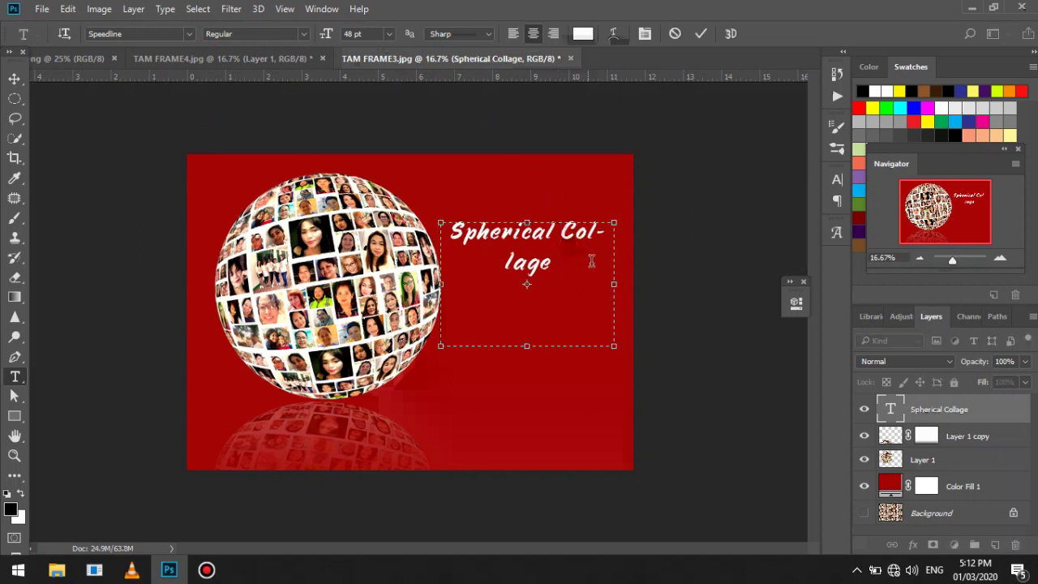
{"action": "left_click_drag", "start_coordinate": [610, 344], "coordinate": [605, 285]}
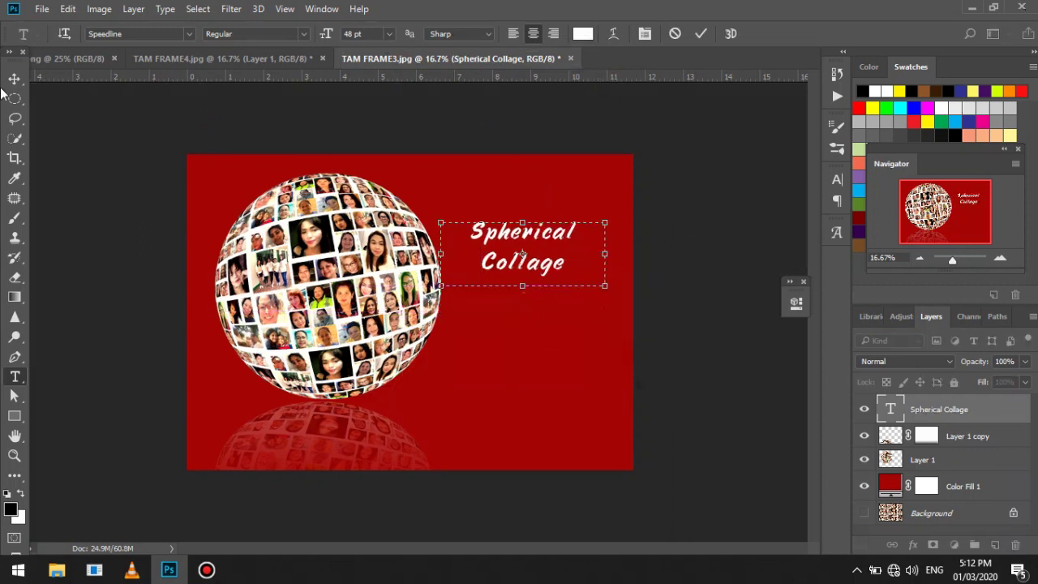
{"action": "left_click", "coordinate": [15, 79]}
{"action": "left_click_drag", "start_coordinate": [540, 237], "coordinate": [541, 254]}
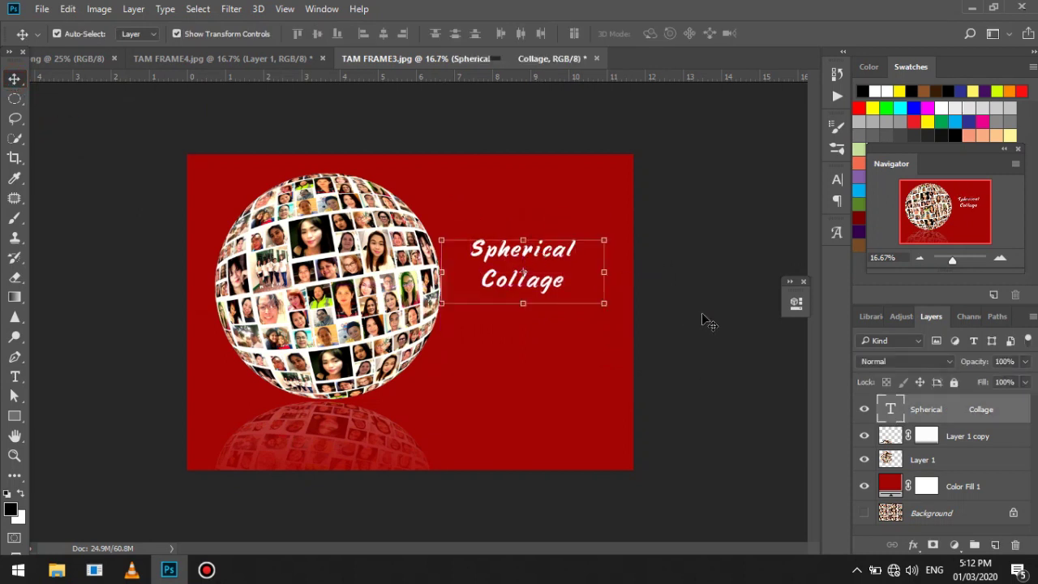
{"action": "left_click", "coordinate": [699, 316]}
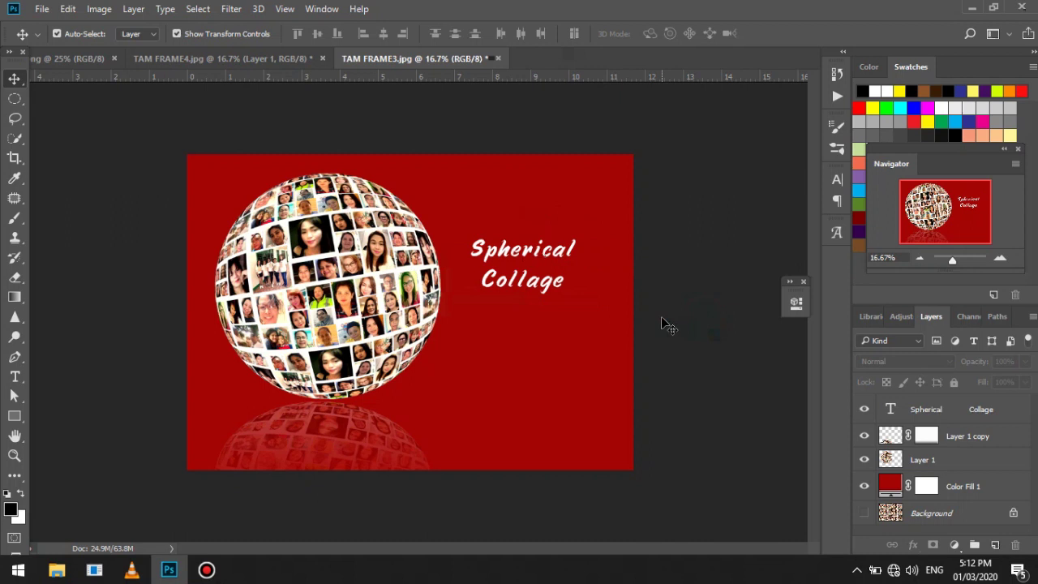
Add an Outer Glow layer style to the sphere on Layer 1.
{"action": "left_click", "coordinate": [329, 243]}
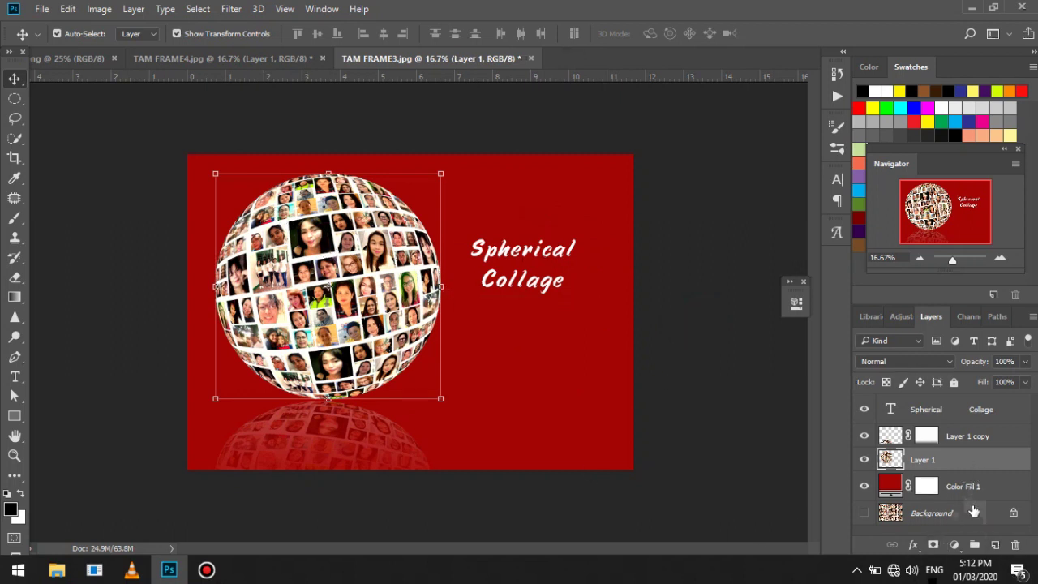
{"action": "left_click", "coordinate": [914, 545]}
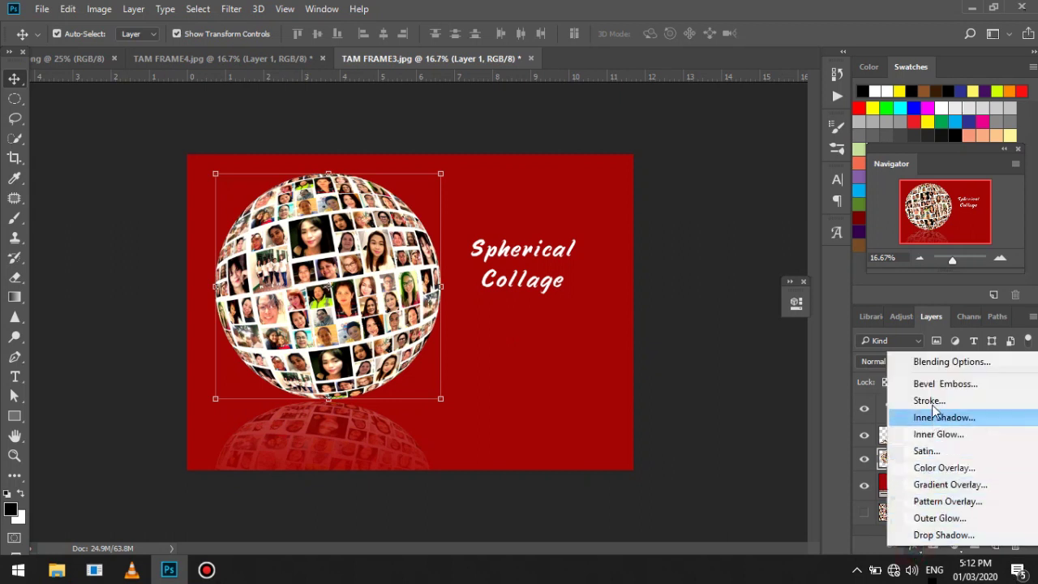
{"action": "left_click", "coordinate": [936, 362]}
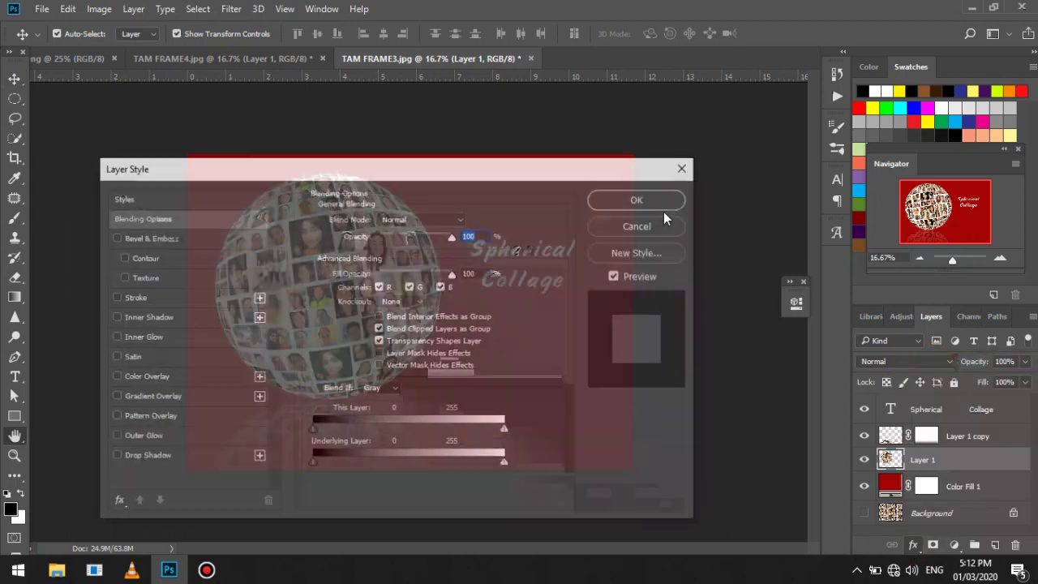
{"action": "left_click_drag", "start_coordinate": [556, 174], "coordinate": [907, 91]}
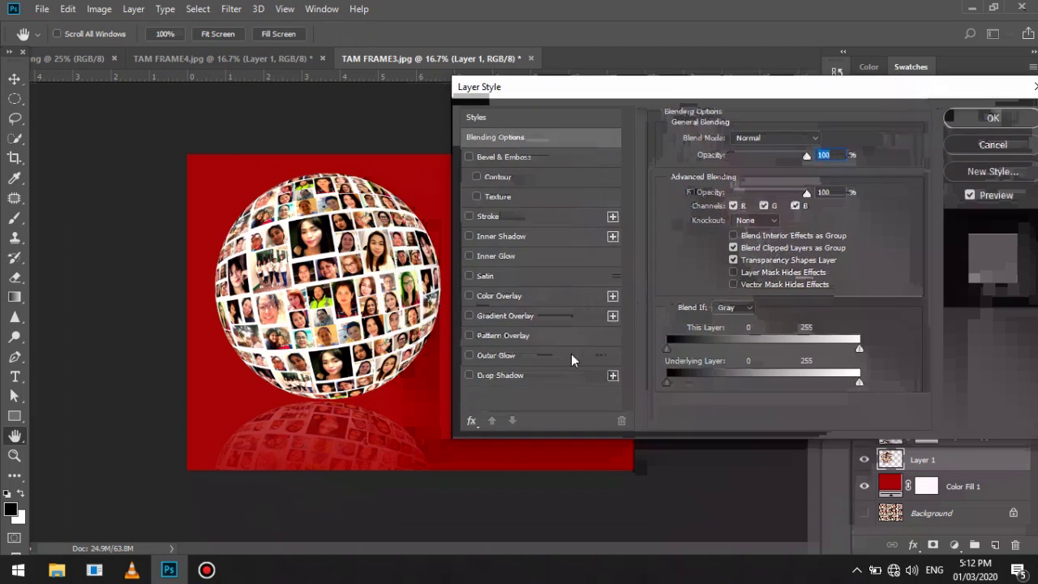
{"action": "left_click", "coordinate": [504, 355]}
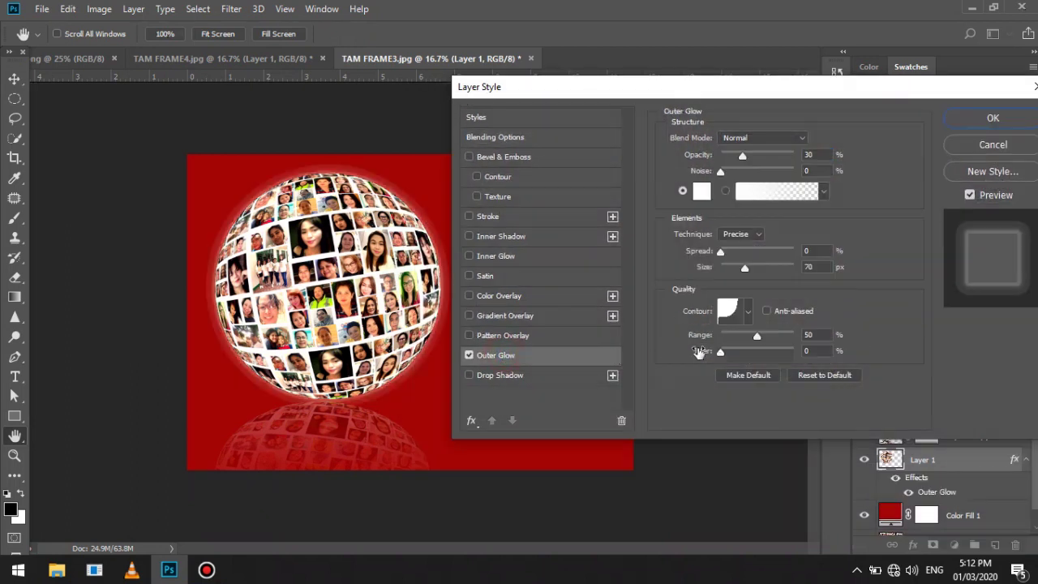
Set the outer glow's opacity to 55% with 0% noise and apply the layer style.
{"action": "left_click_drag", "start_coordinate": [748, 157], "coordinate": [751, 157]}
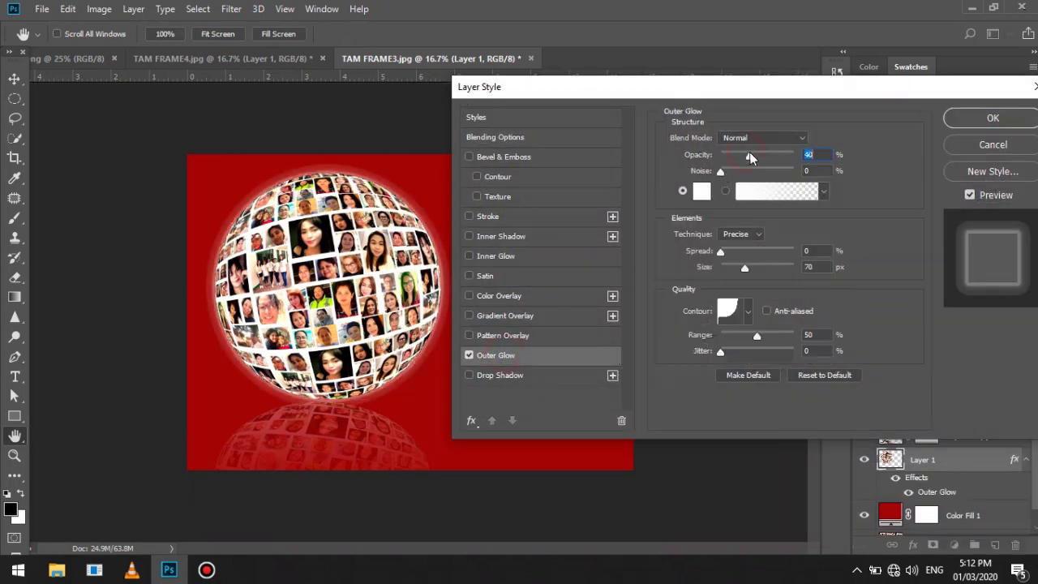
{"action": "left_click", "coordinate": [720, 173]}
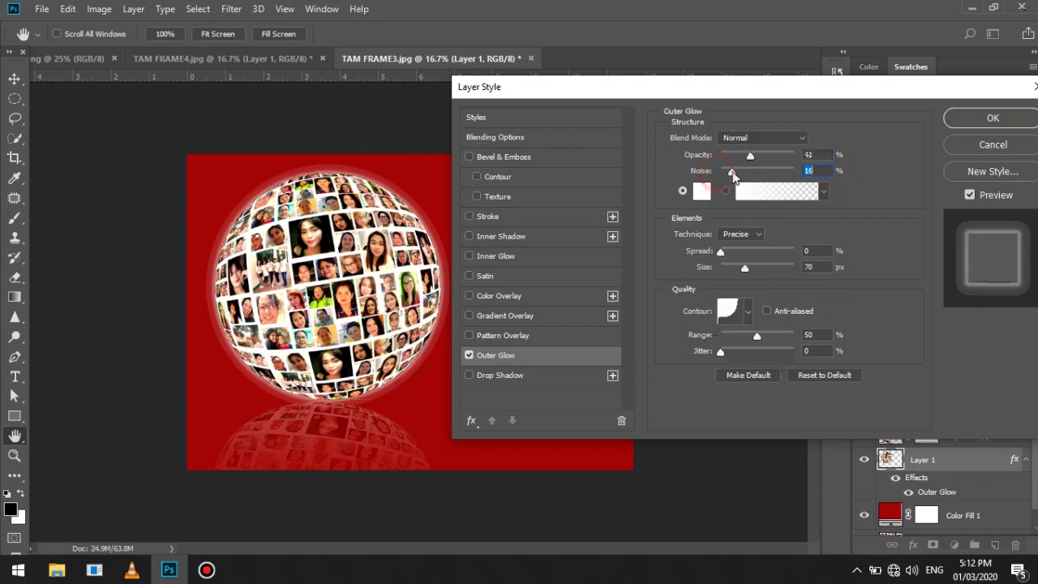
{"action": "mouse_move", "coordinate": [750, 156]}
{"action": "left_mouse_down"}
{"action": "mouse_move", "coordinate": [771, 155]}
{"action": "mouse_move", "coordinate": [761, 154]}
{"action": "left_mouse_up"}
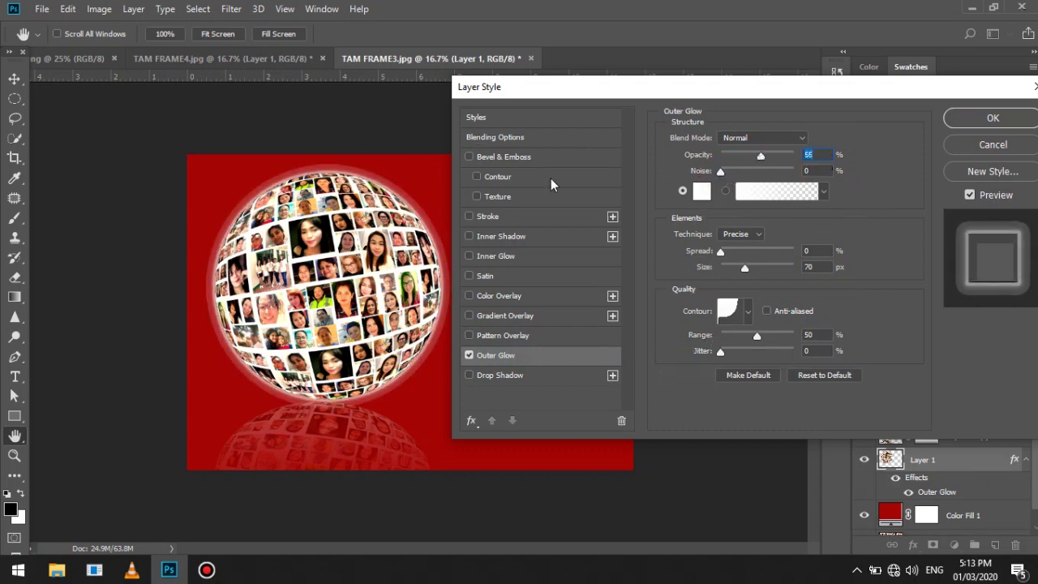
{"action": "left_click", "coordinate": [1004, 118]}
{"action": "key", "text": "v"}
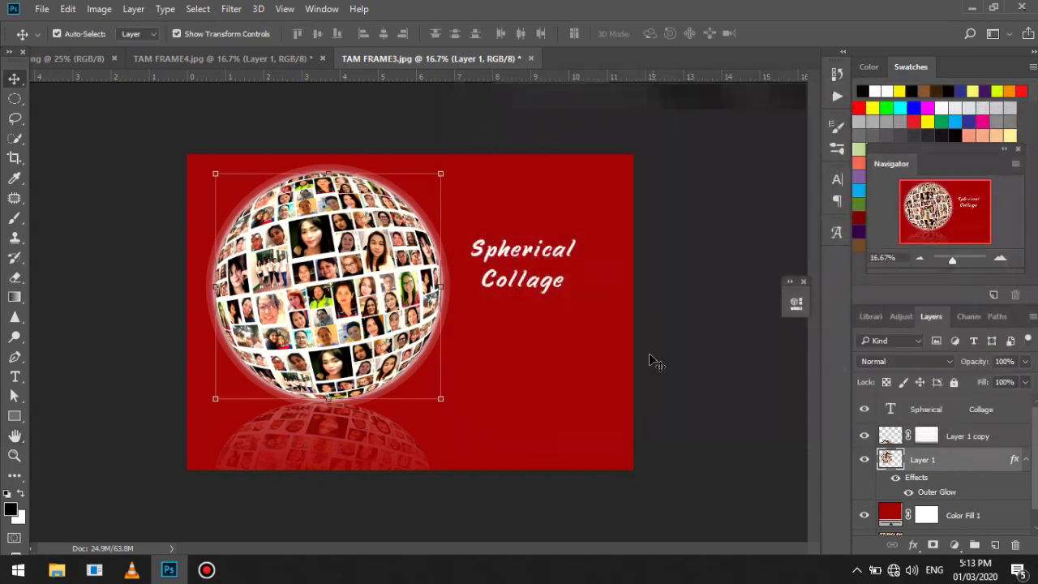
Enlarge the "Spherical Collage" title and position it in the red area beside the sphere.
{"action": "left_click", "coordinate": [549, 256]}
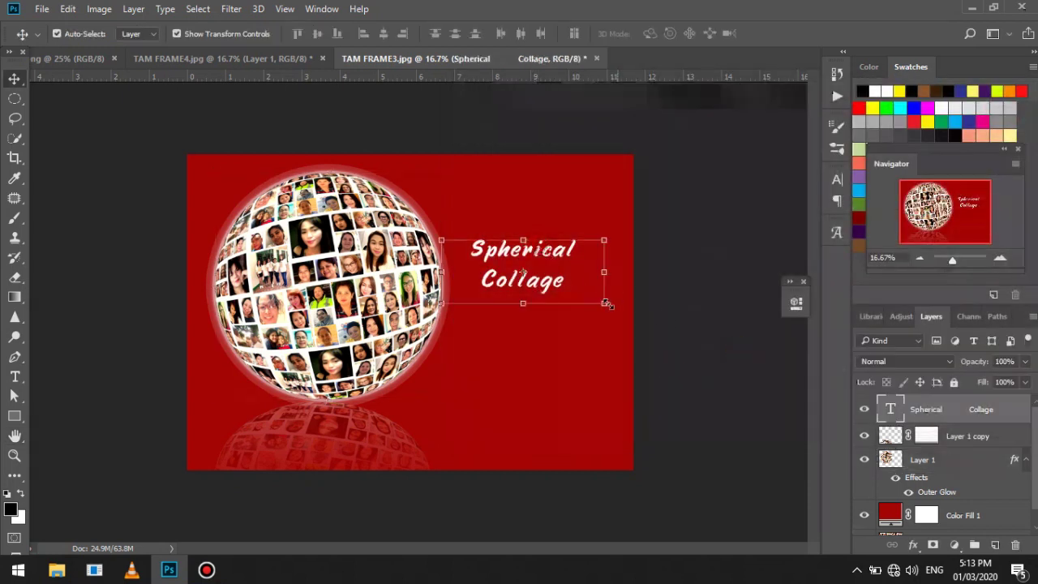
{"action": "left_click_drag", "start_coordinate": [607, 305], "coordinate": [734, 346]}
{"action": "key", "text": "Return"}
{"action": "left_click_drag", "start_coordinate": [619, 268], "coordinate": [600, 288]}
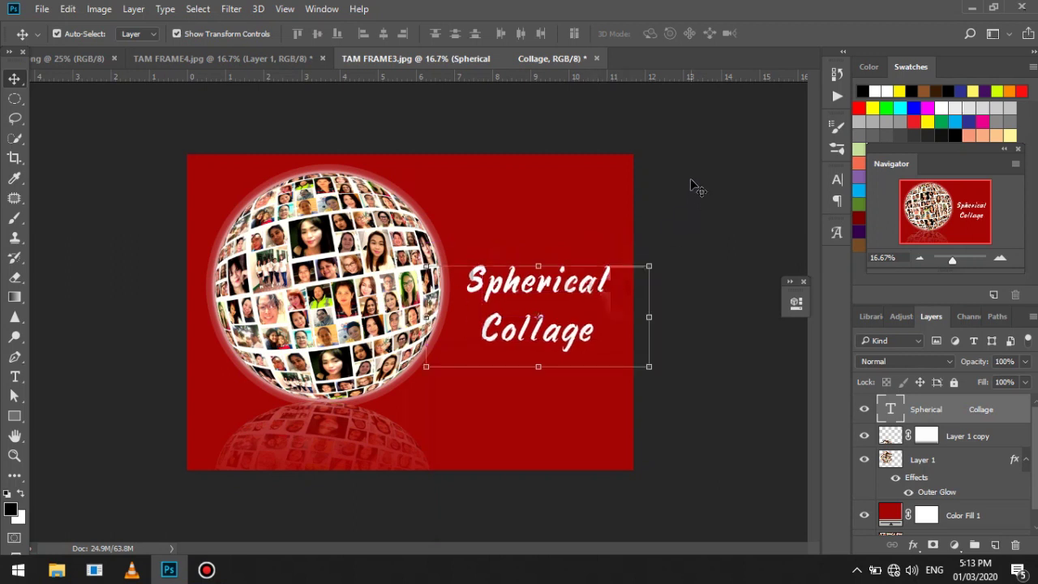
{"action": "left_click", "coordinate": [692, 170]}
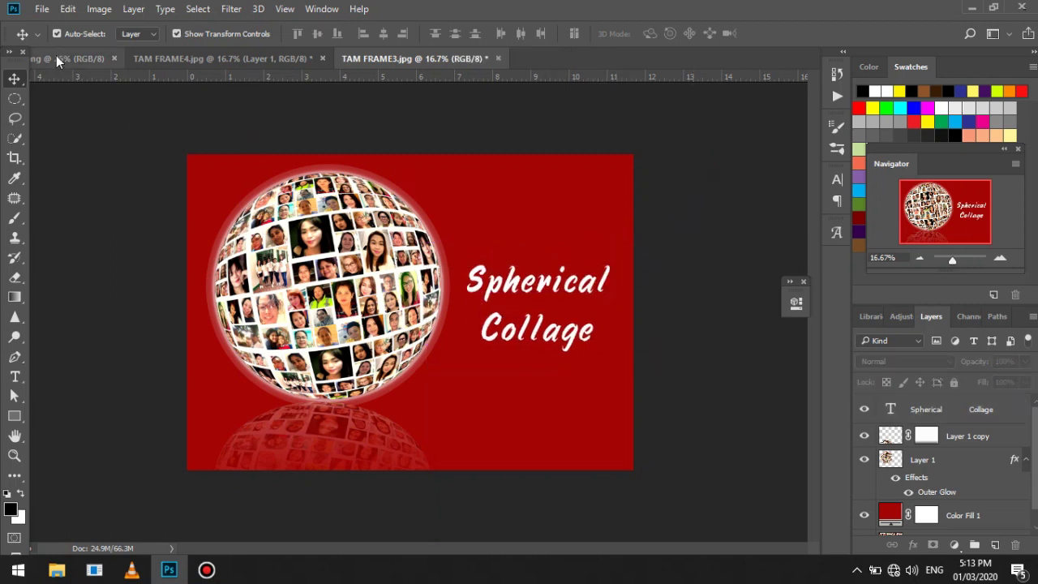
Copy the circular Photoshop Tutorial logo from the open PNG into TAM FRAME3.jpg, scale it to about 54% and place it below the title.
{"action": "left_click", "coordinate": [95, 58]}
{"action": "left_click_drag", "start_coordinate": [348, 237], "coordinate": [452, 395]}
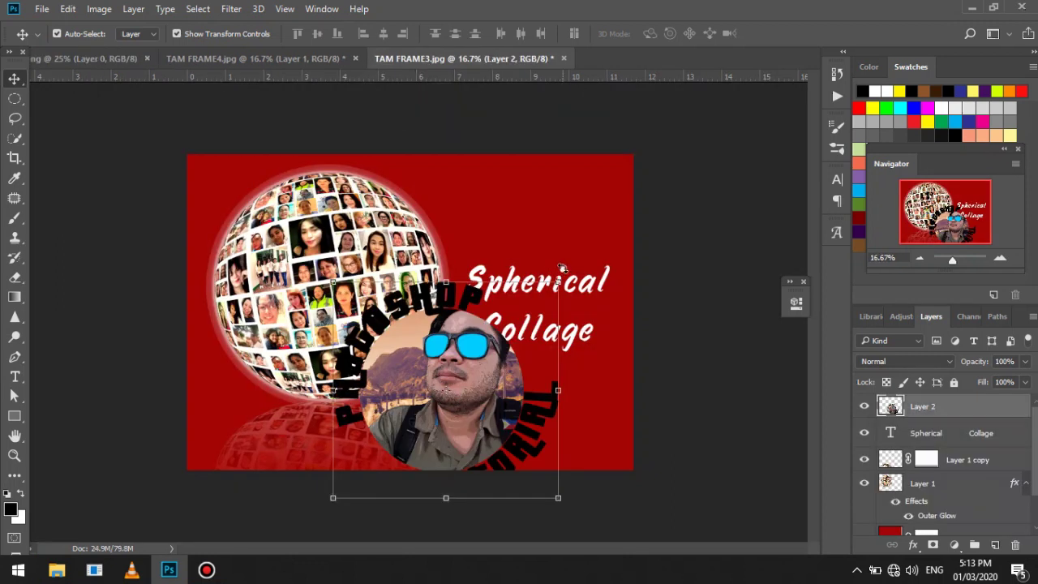
{"action": "left_click_drag", "start_coordinate": [558, 497], "coordinate": [455, 399]}
{"action": "left_click_drag", "start_coordinate": [403, 357], "coordinate": [523, 416]}
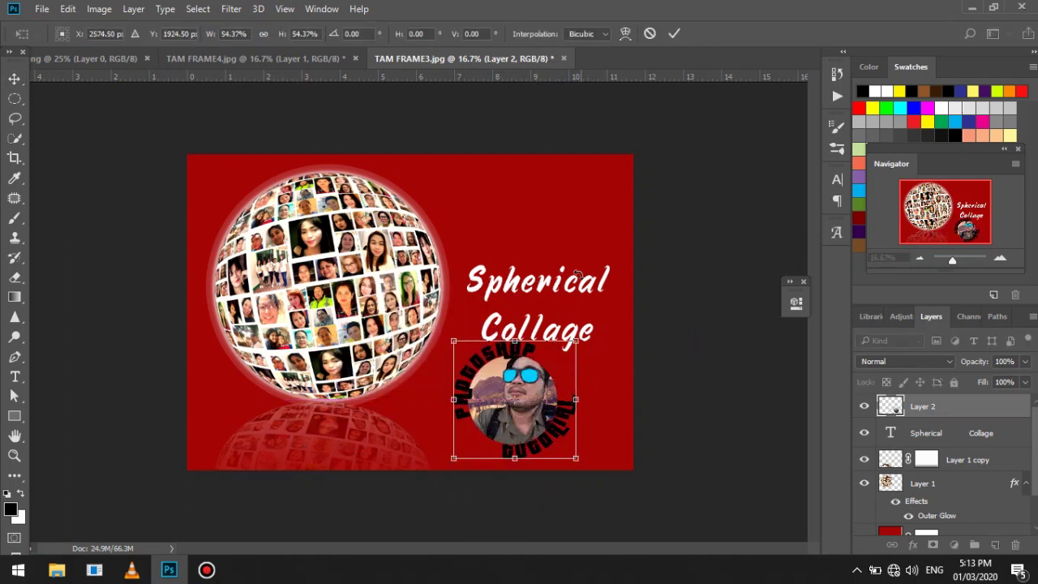
{"action": "left_click", "coordinate": [683, 300]}
Move the title up, shift the logo slightly up beneath it, and deselect the layer.
{"action": "left_click_drag", "start_coordinate": [567, 282], "coordinate": [551, 244]}
{"action": "key", "text": "ctrl+t"}
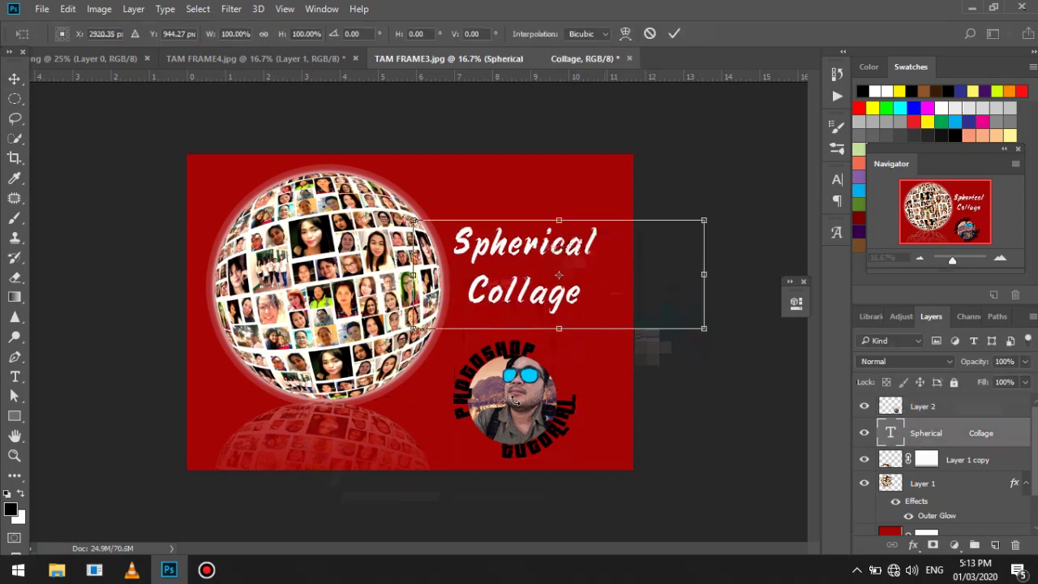
{"action": "left_click_drag", "start_coordinate": [516, 394], "coordinate": [600, 349]}
{"action": "left_click", "coordinate": [15, 79]}
{"action": "left_click", "coordinate": [422, 225]}
{"action": "left_click_drag", "start_coordinate": [523, 400], "coordinate": [531, 388]}
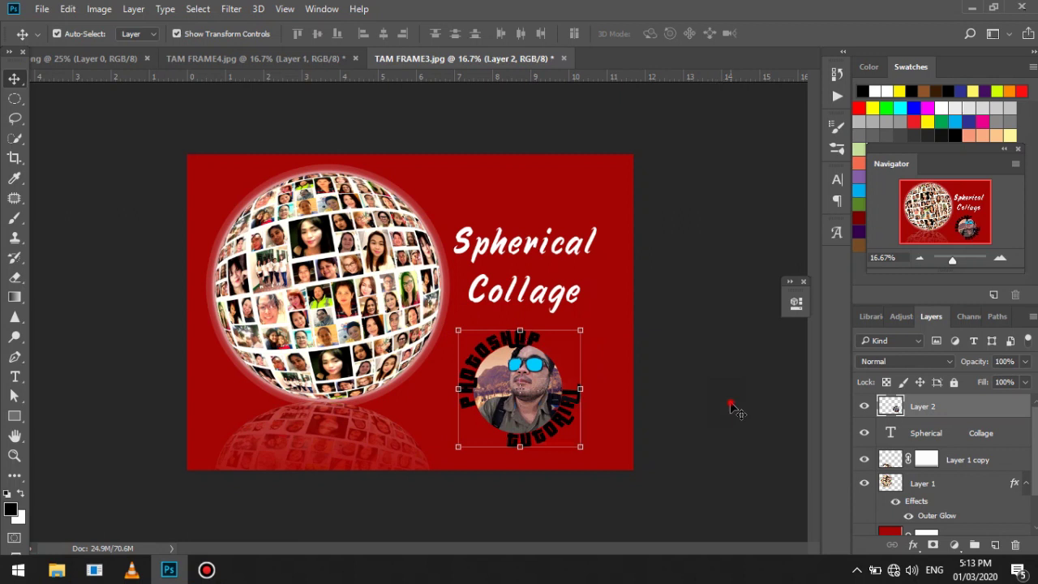
{"action": "left_click", "coordinate": [730, 406]}
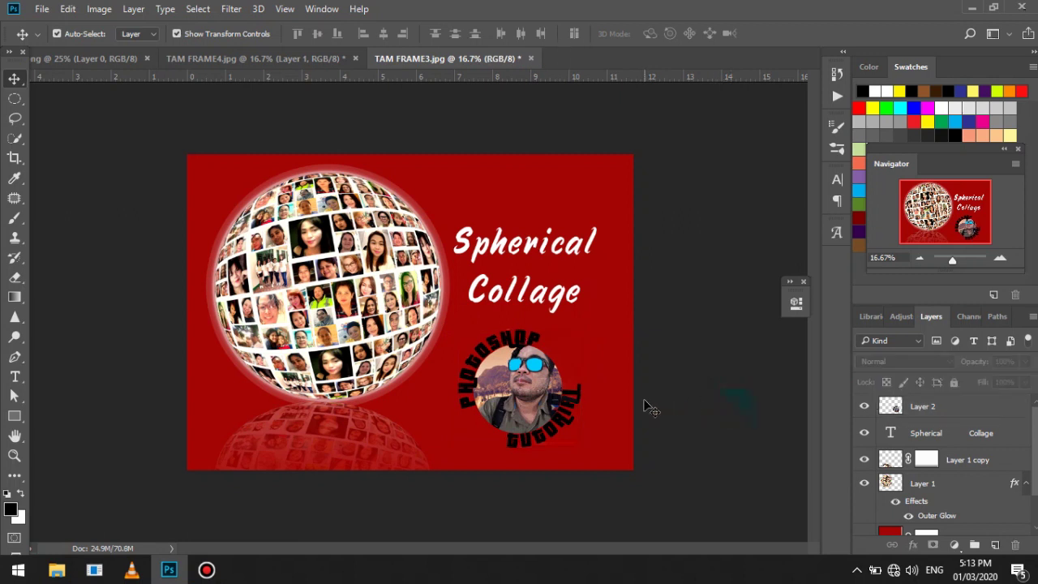